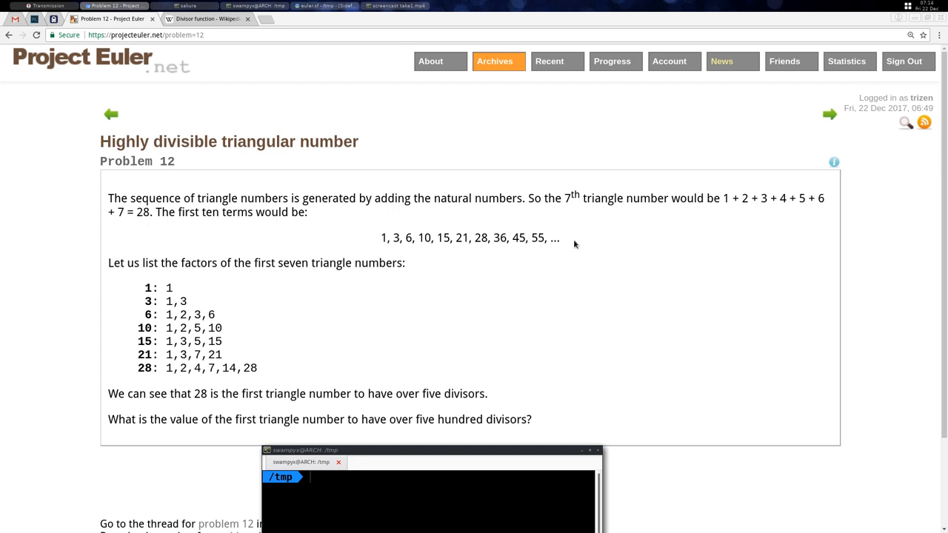
scroll(130, 268, down, 2)
scroll(139, 343, up, 1)
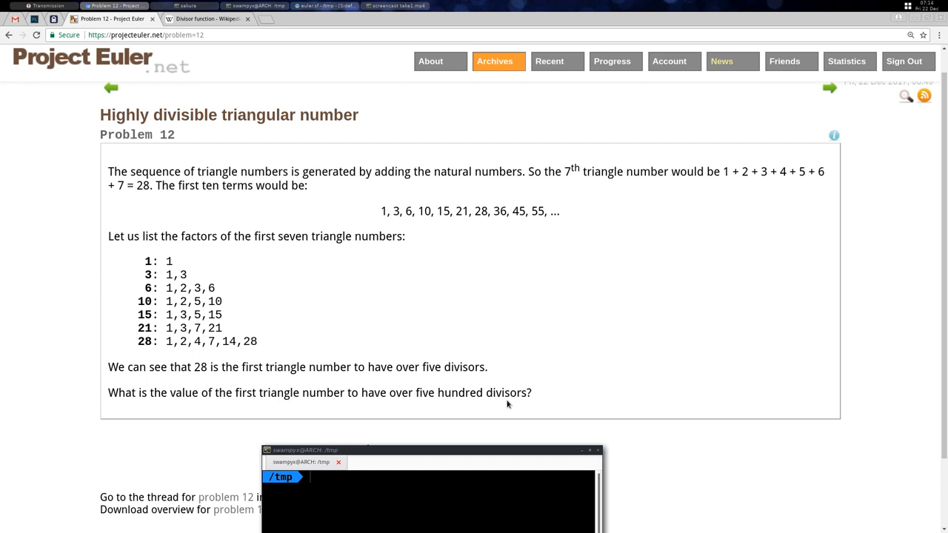
Switch from Project Euler Problem 12 to the Wikipedia 'Divisor function' article tab
click(203, 20)
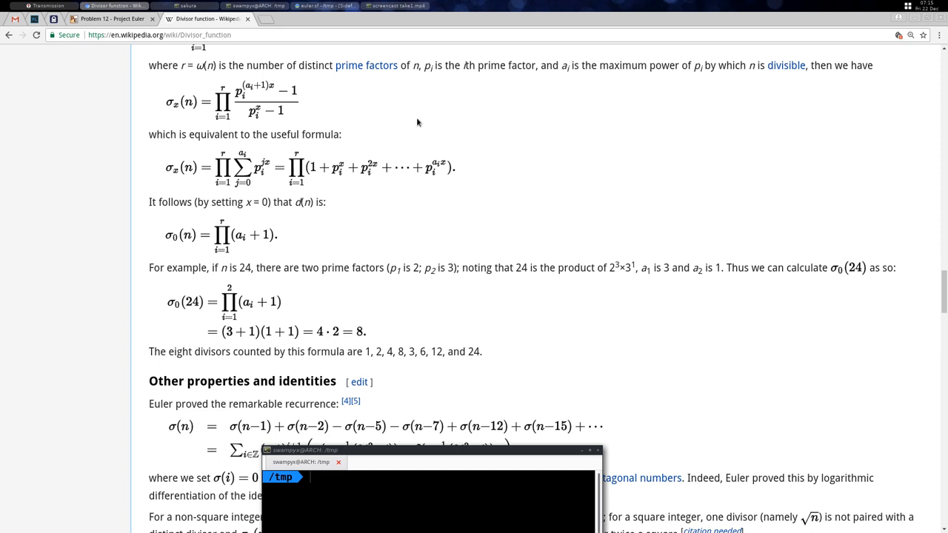
Add var n = 5040 and a line listing n.divisors to euler.sf, then run it with sidef
drag(319, 67, 506, 67)
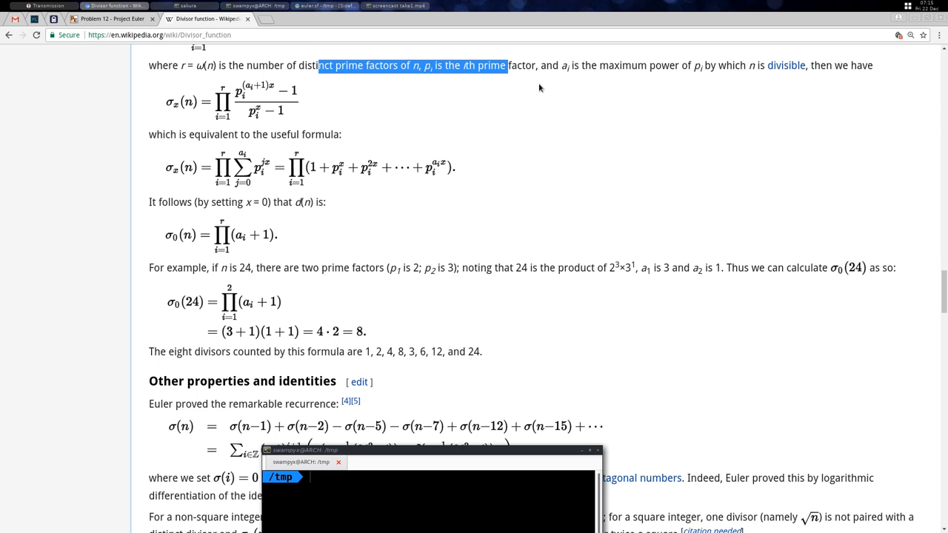
click(399, 52)
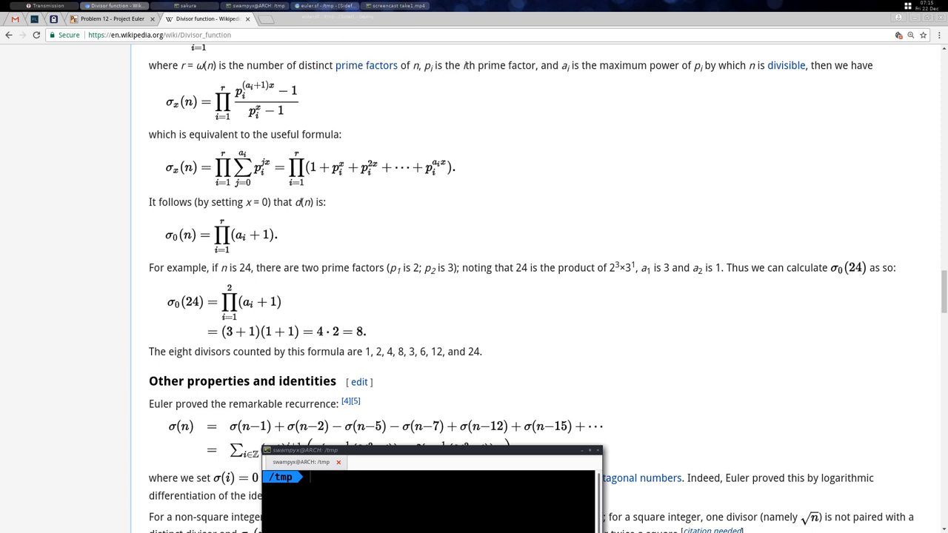
click(326, 5)
key(Return)
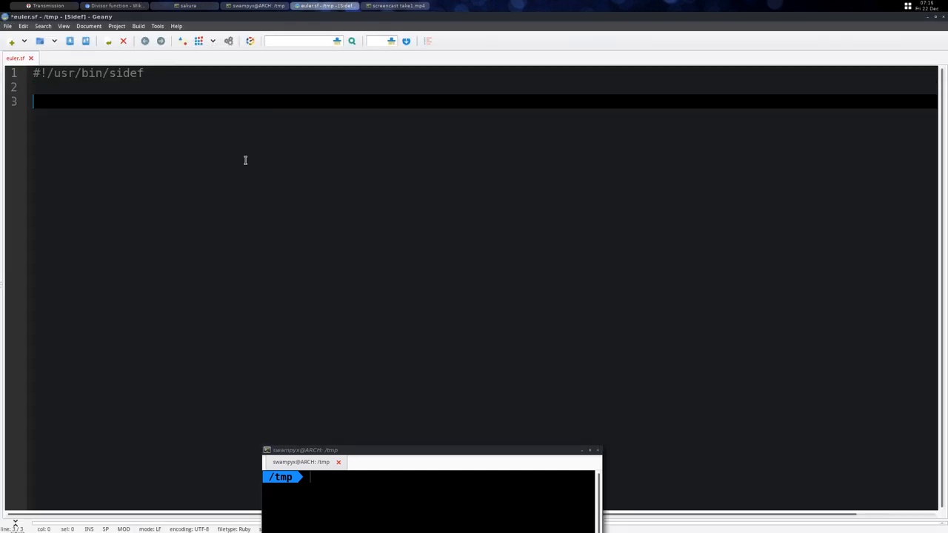
text(var )
text(n = 5040)
key(Return)
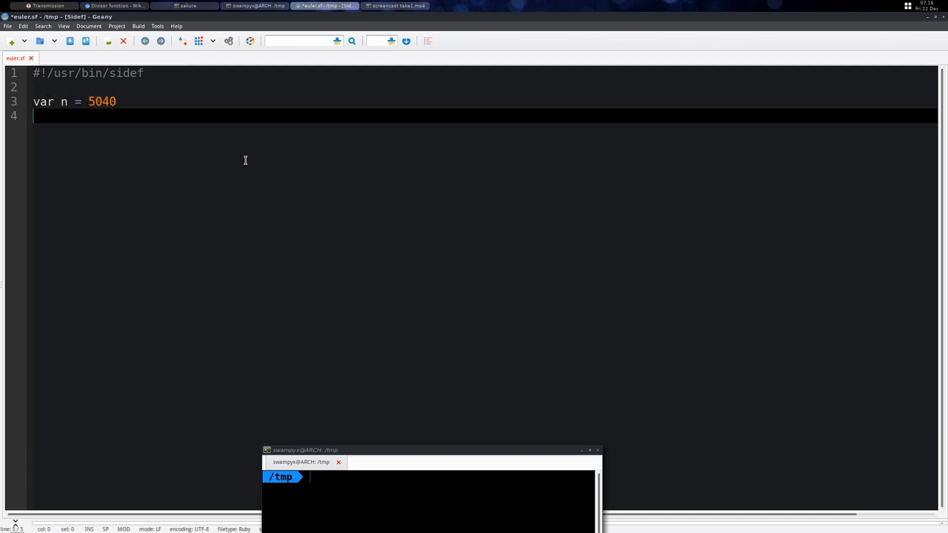
key(Return)
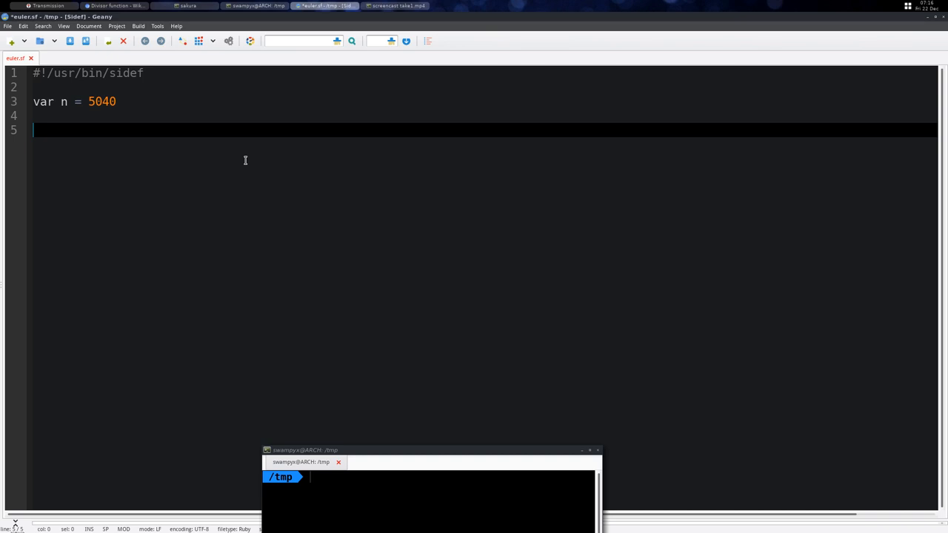
text(var)
key(shift+Home)
text(say n.divios)
key(BackSpace)
key(BackSpace)
text(sors)
key(ctrl+s)
drag(404, 482, 434, 271)
text(reset)
key(Up)
key(Return)
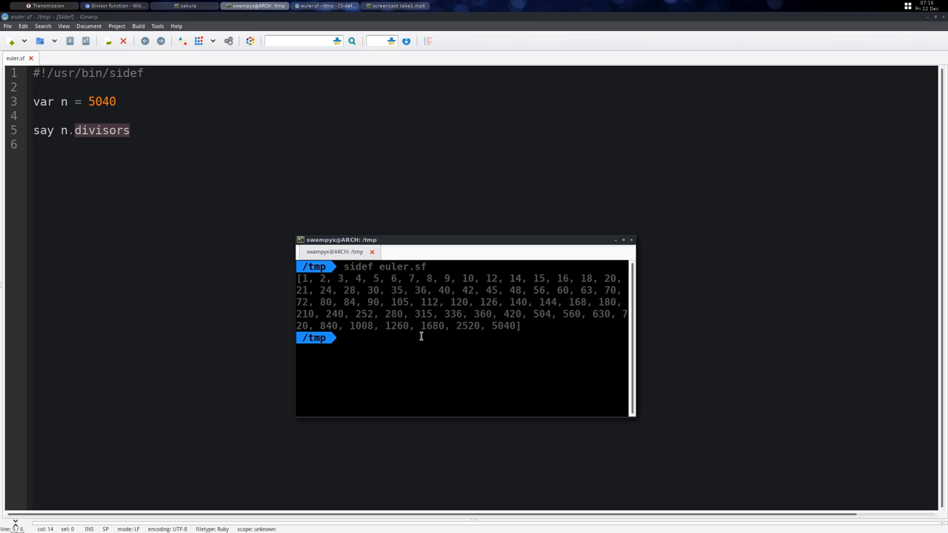
Change the line to say n.divisors.len and rerun, printing 60 for 5040
drag(421, 337, 492, 324)
click(185, 267)
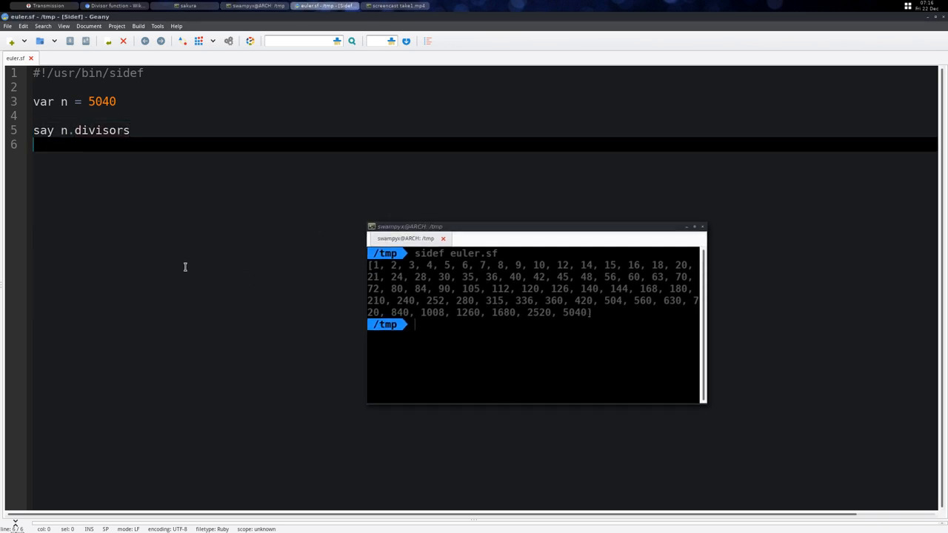
key(Up)
key(End)
text(.len)
key(ctrl+s)
key(alt+Tab)
key(Up)
key(Return)
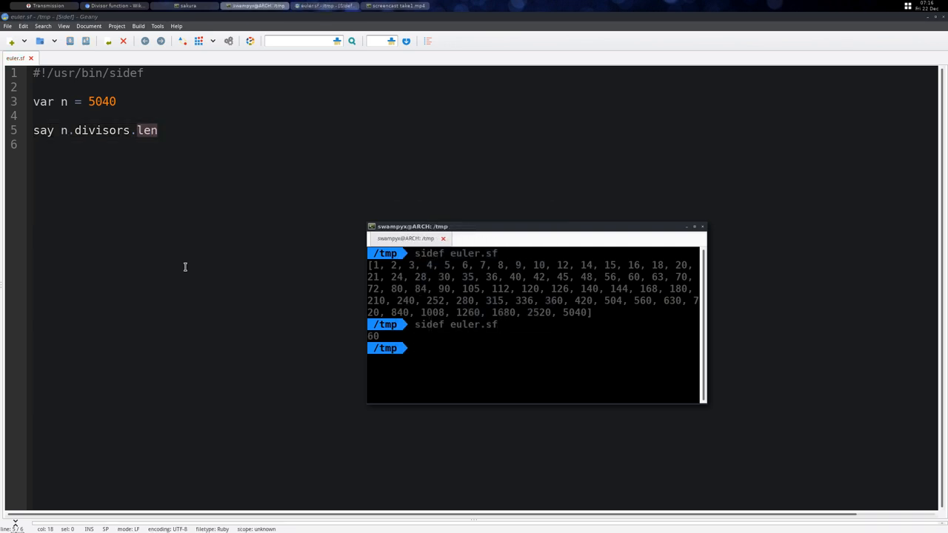
key(alt+Tab)
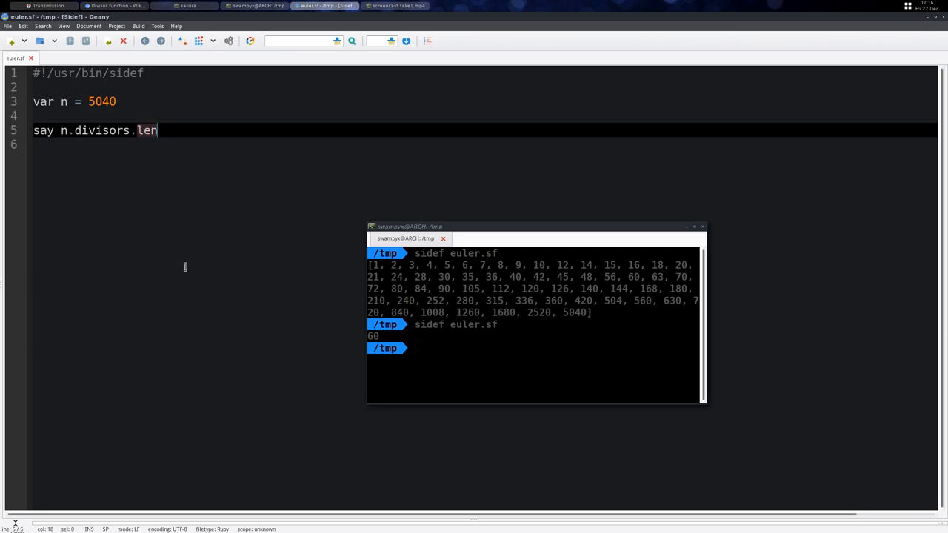
Replace .divisors.len with .factor_exp and rerun to show 5040's prime factor exponents
key(BackSpace)
key(BackSpace)
key(BackSpace)
key(BackSpace)
key(BackSpace)
key(BackSpace)
key(BackSpace)
key(BackSpace)
key(BackSpace)
key(BackSpace)
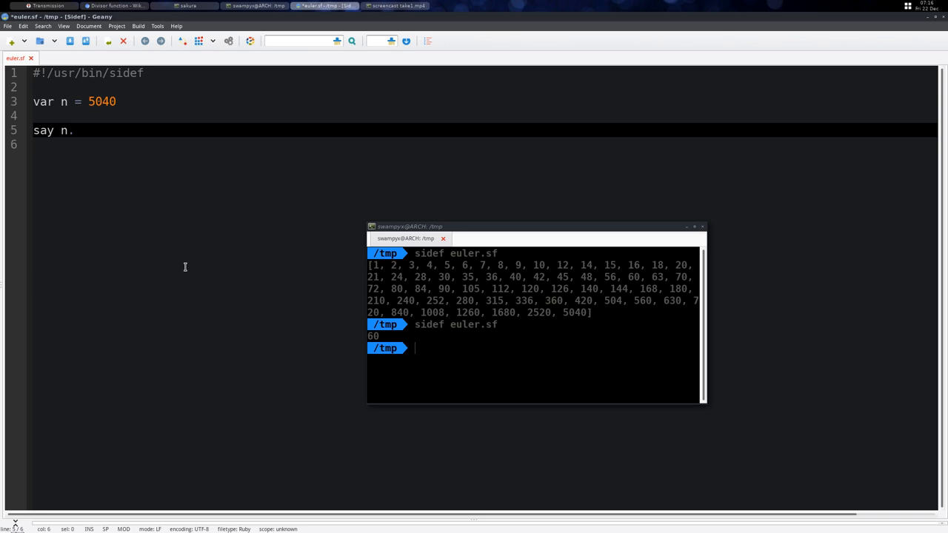
text(factor_exp)
key(ctrl+s)
key(alt+Tab)
key(Up)
key(Return)
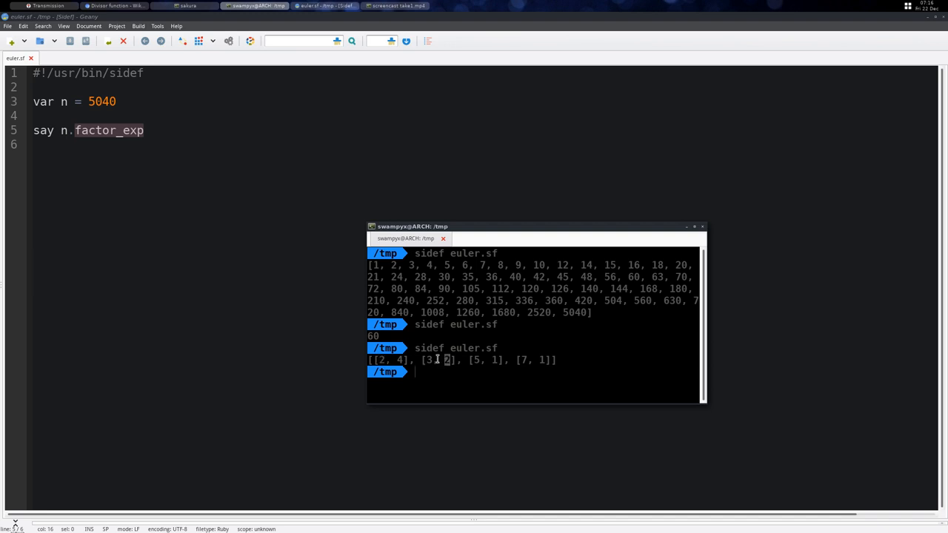
double_click(526, 361)
click(521, 354)
Add say (2**4 * 3**2 * 5 * 7) and rerun to confirm it rebuilds 5040
click(192, 223)
key(Return)
text(say (2**4)
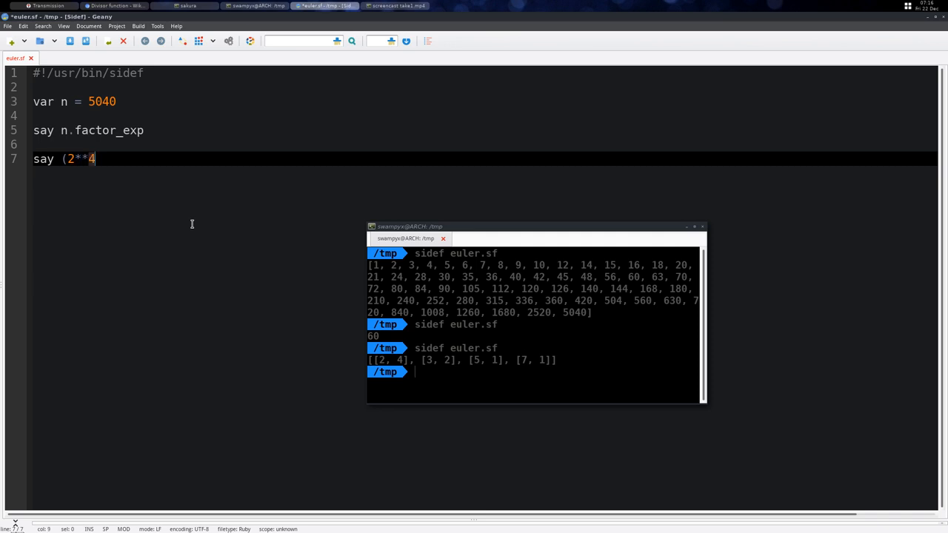
text( * 3**2)
text( * 5 * 7))
key(ctrl+s)
click(601, 343)
key(Up)
key(Return)
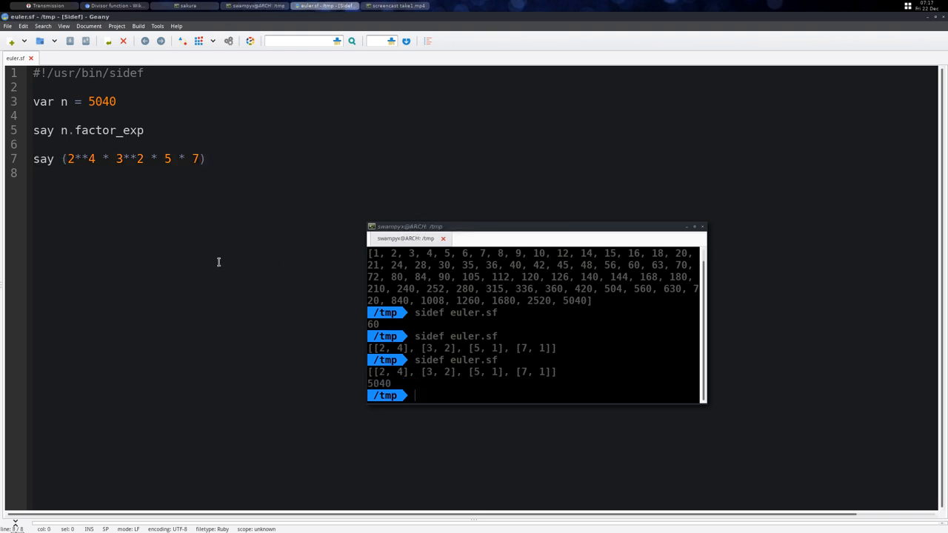
Add say ((4 + 1) * (2 + 1) * (1 + 1) * (1 + 1)) and rerun, printing 60
click(83, 194)
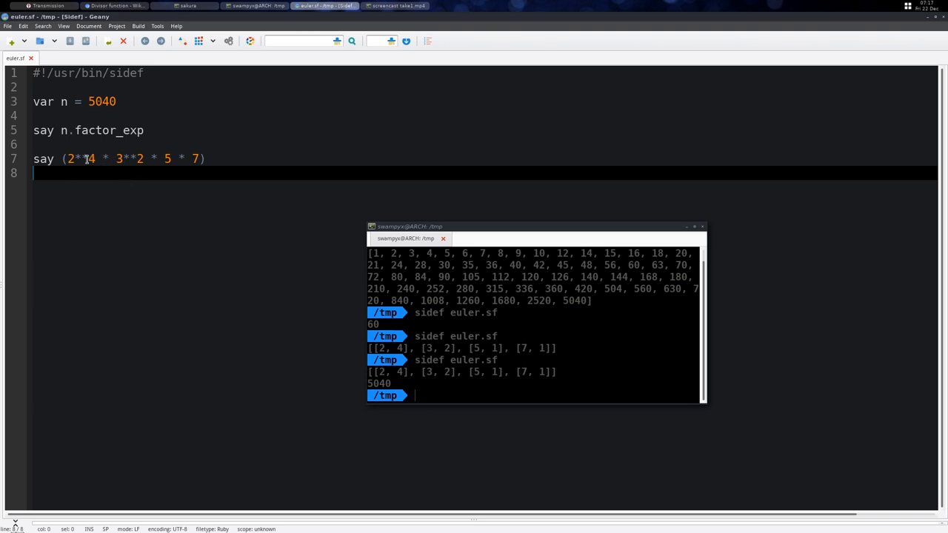
click(90, 159)
click(103, 203)
text(say ()
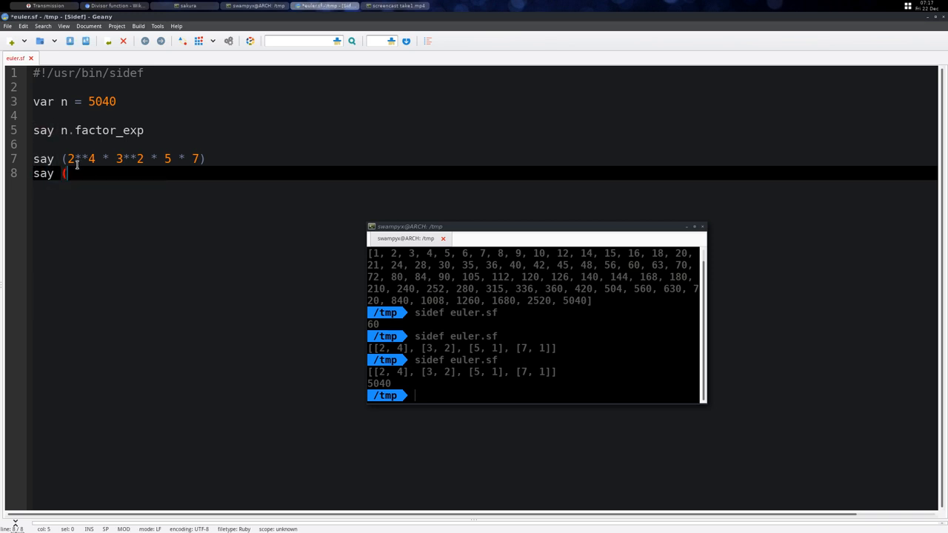
drag(88, 159, 93, 158)
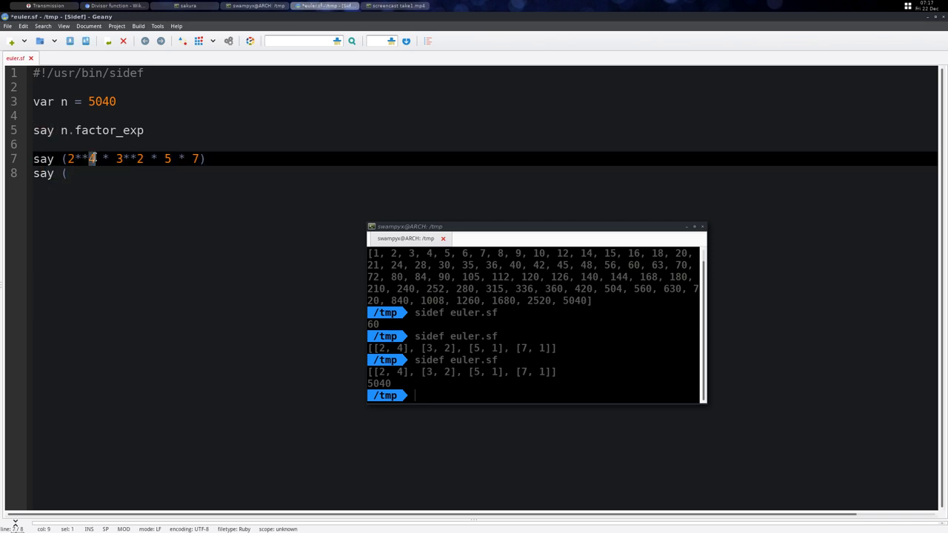
click(98, 172)
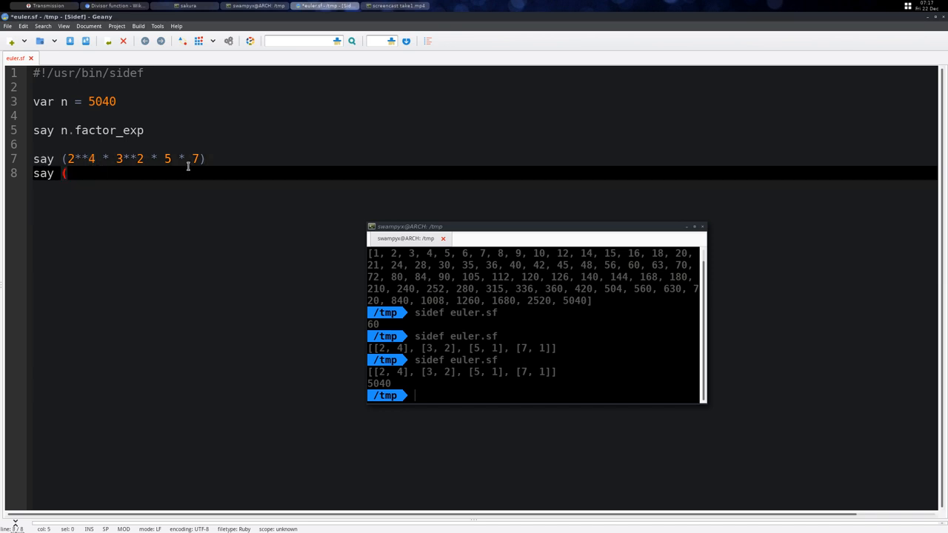
text(()
text(4 + 1) * (2 + 1) * (5 + 1)
key(BackSpace)
key(BackSpace)
key(BackSpace)
key(BackSpace)
text(1) * (2 + 1) * (1 +)
key(BackSpace)
key(BackSpace)
text(+ 1)))
key(ctrl+s)
click(504, 328)
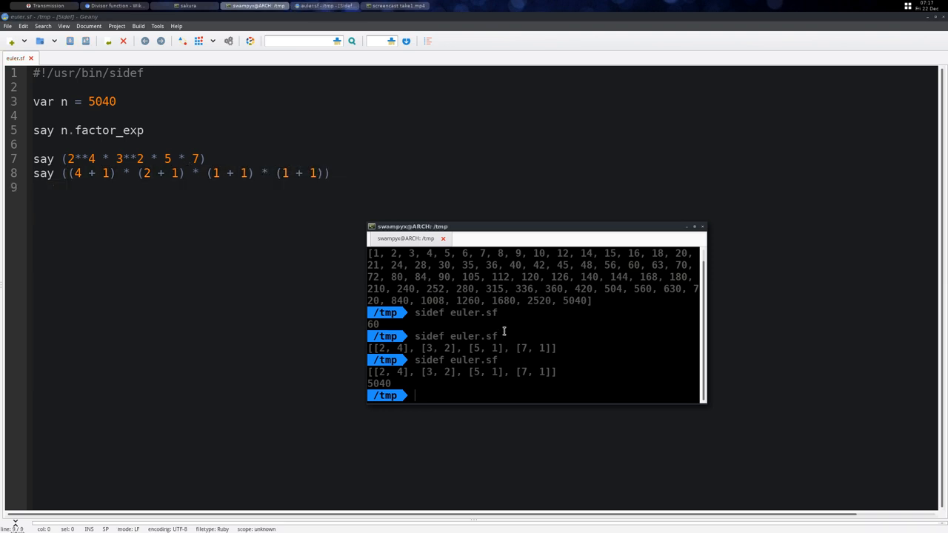
key(Up)
key(Return)
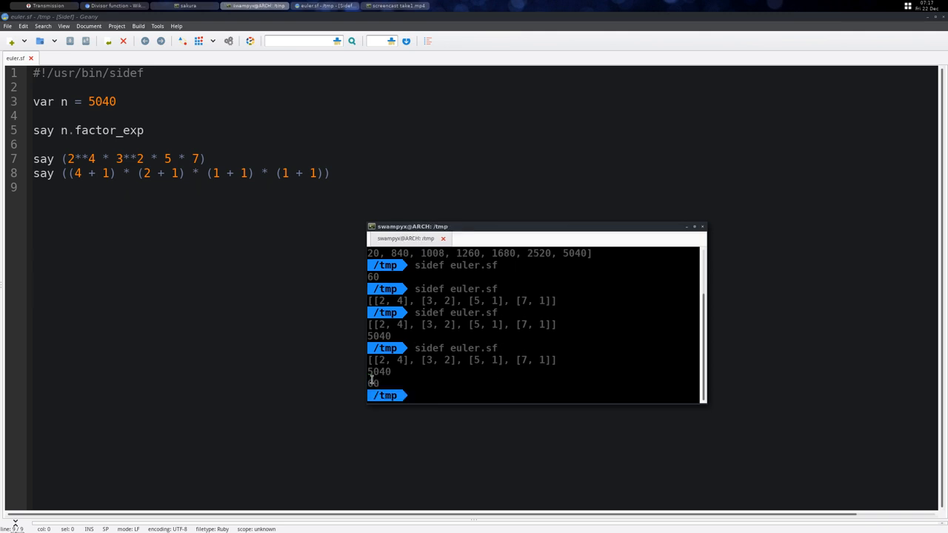
click(135, 275)
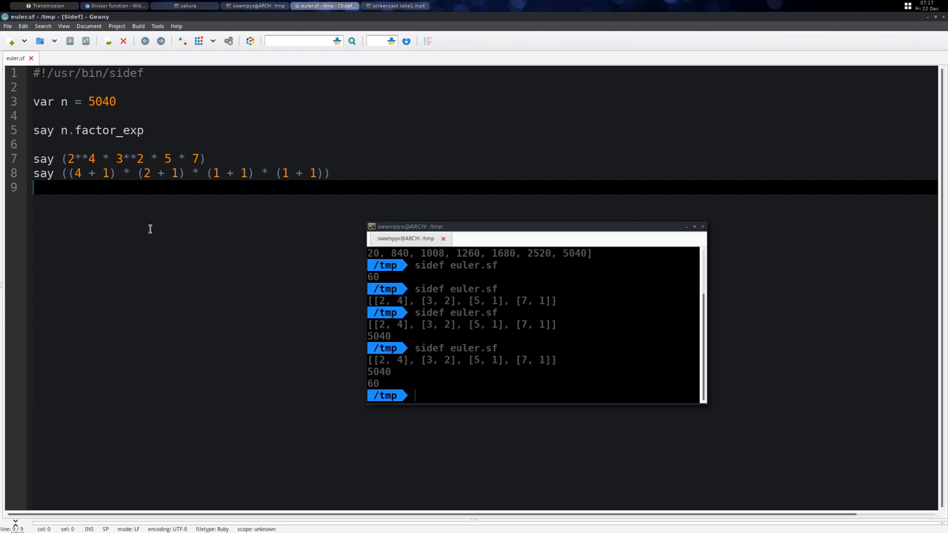
Add a line computing n.factor_exp mapped to exponent + 1 with .prod, and save
key(shift+Up)
key(shift+Up)
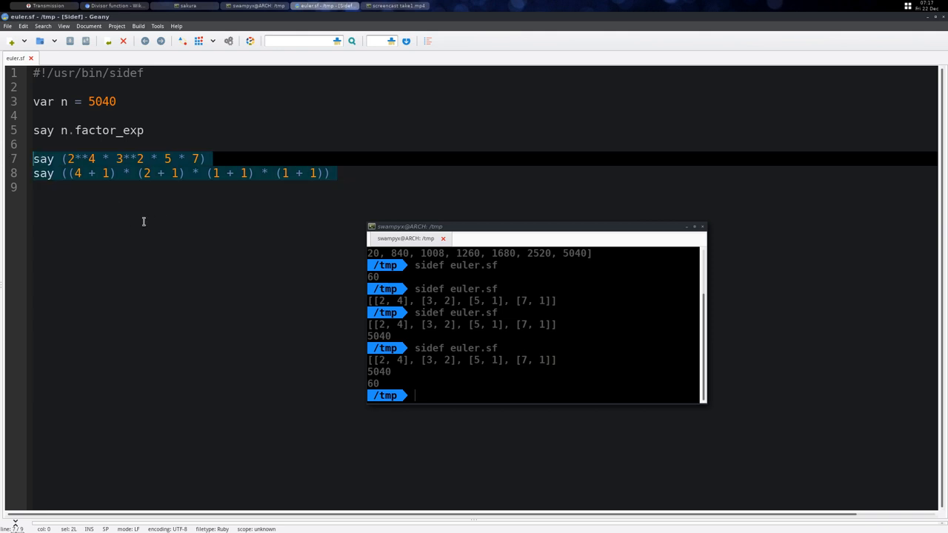
click(141, 215)
key(Return)
text(say n)
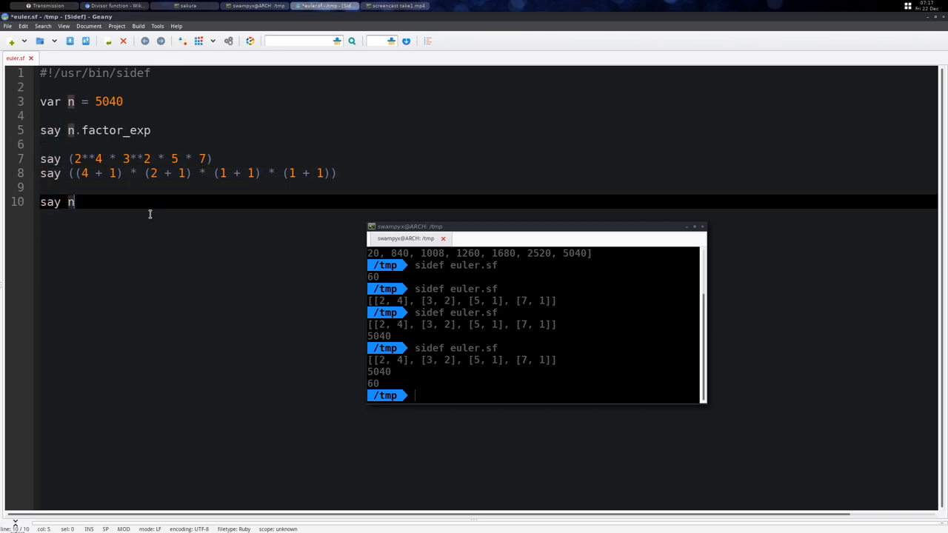
text(.fac)
key(Return)
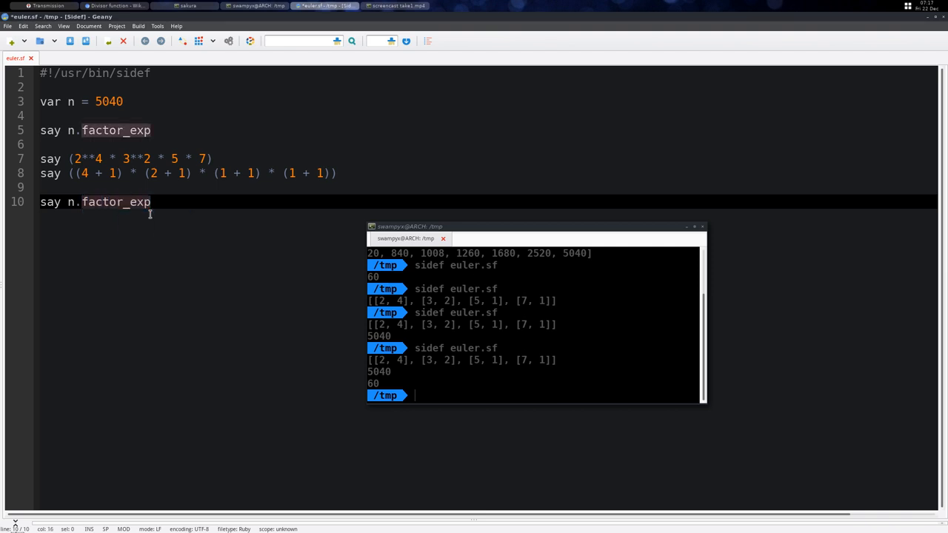
text(.map { |p| p[1])
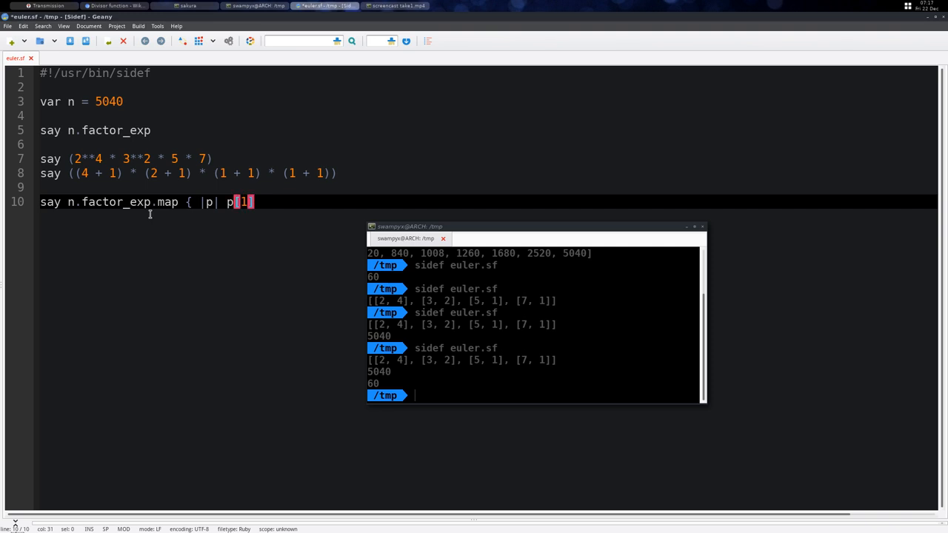
text( + 1)
text( })
key(ctrl+s)
text(.prod)
key(ctrl+s)
key(Down)
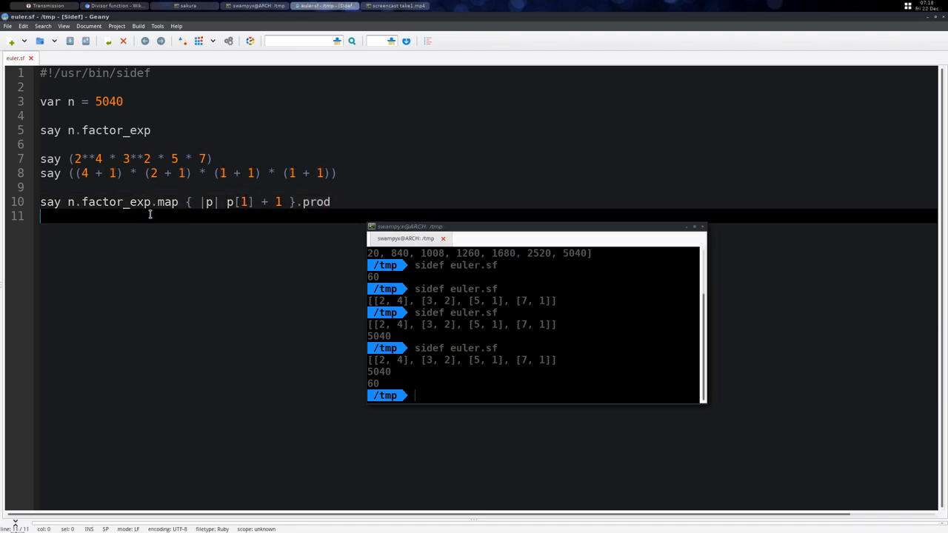
Rerun sidef euler.sf so the new product line also prints 60
click(653, 339)
key(Up)
key(Return)
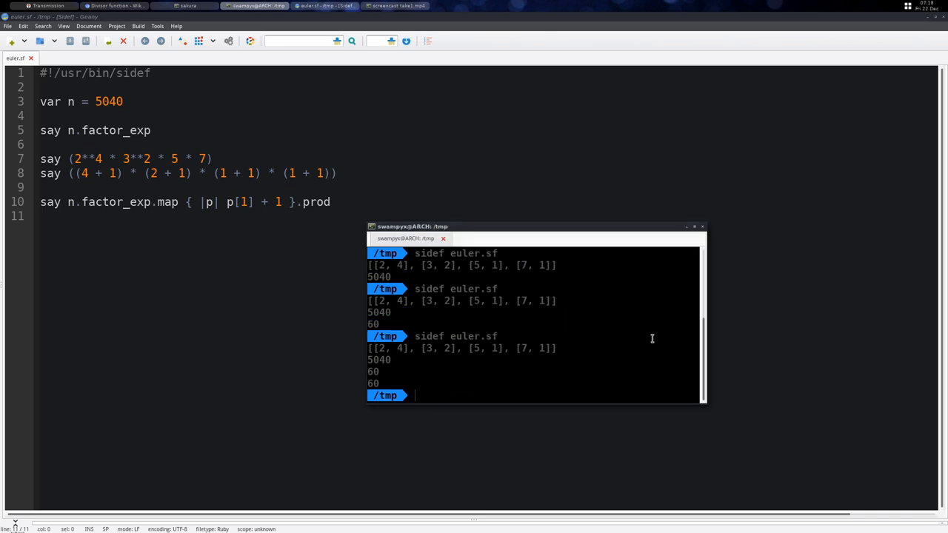
drag(383, 379, 330, 390)
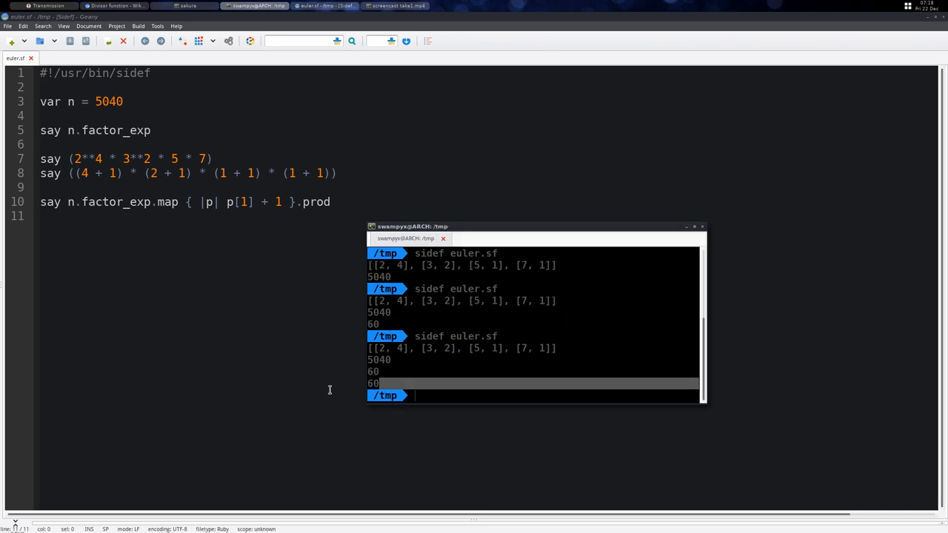
click(325, 319)
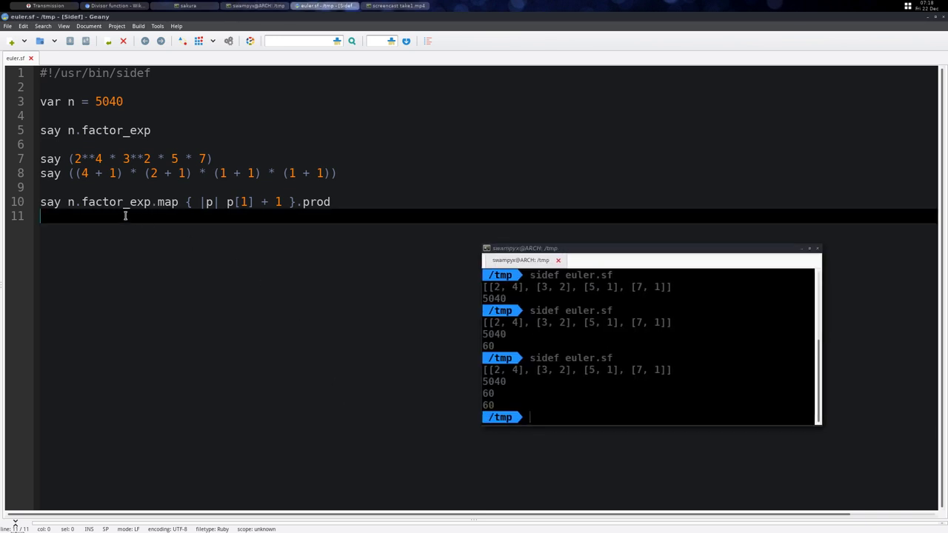
double_click(71, 207)
key(Down)
Add var m = 7 and say (1..m -> sum), then rerun to print 28
drag(375, 182, 40, 130)
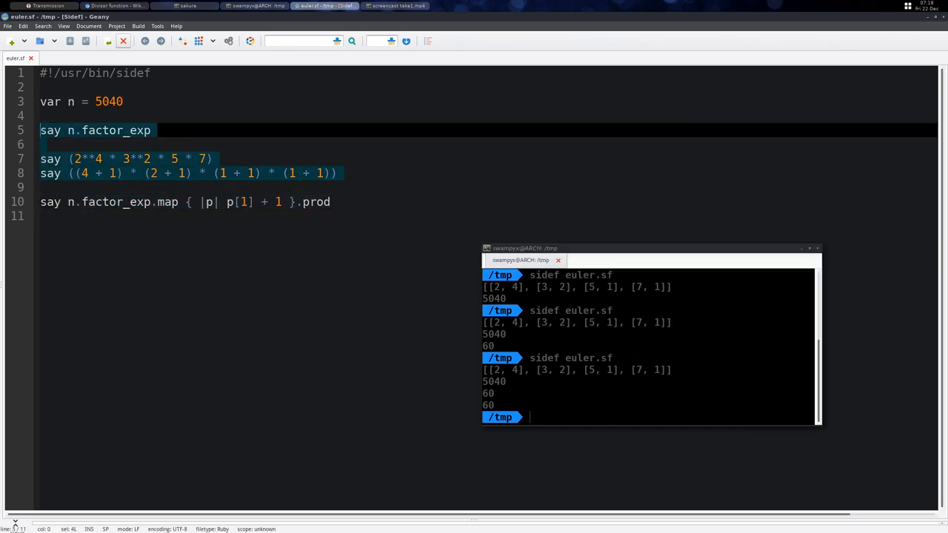
click(312, 227)
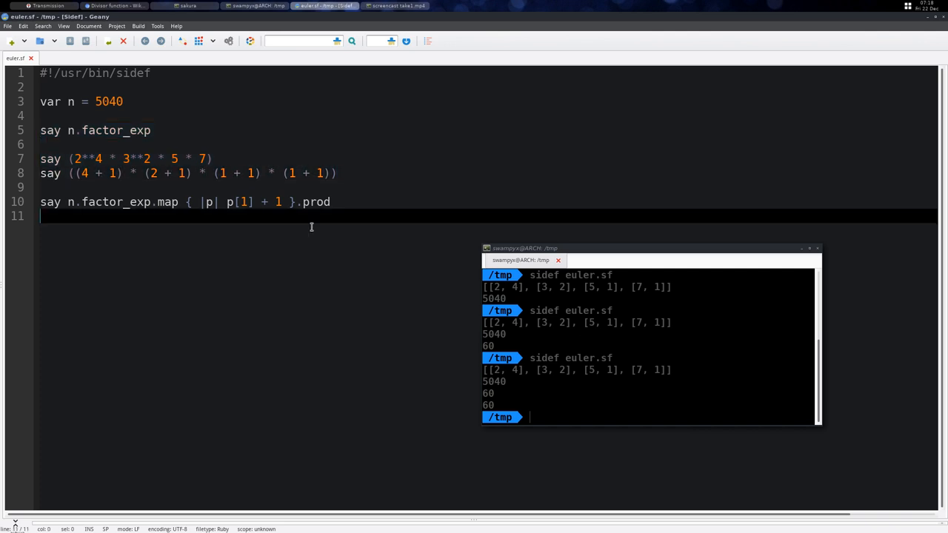
key(Return)
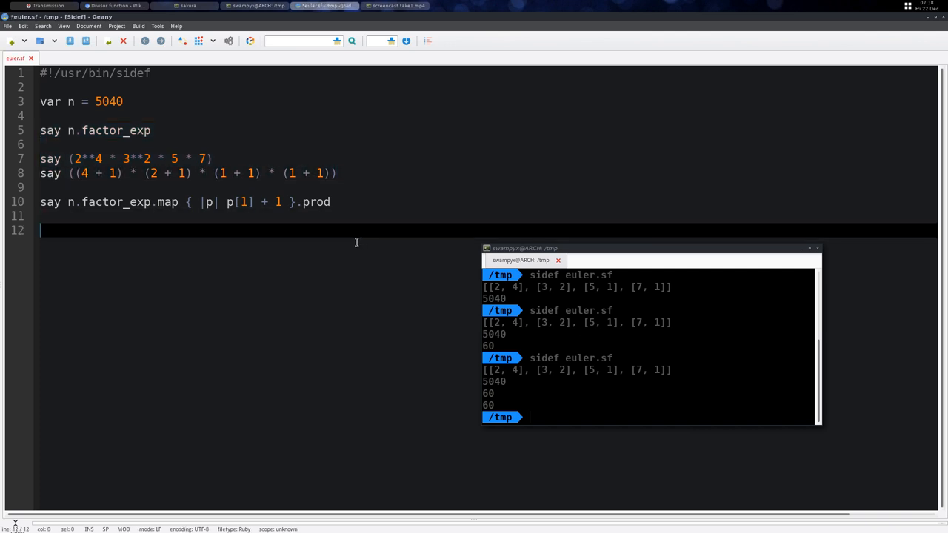
text(var m)
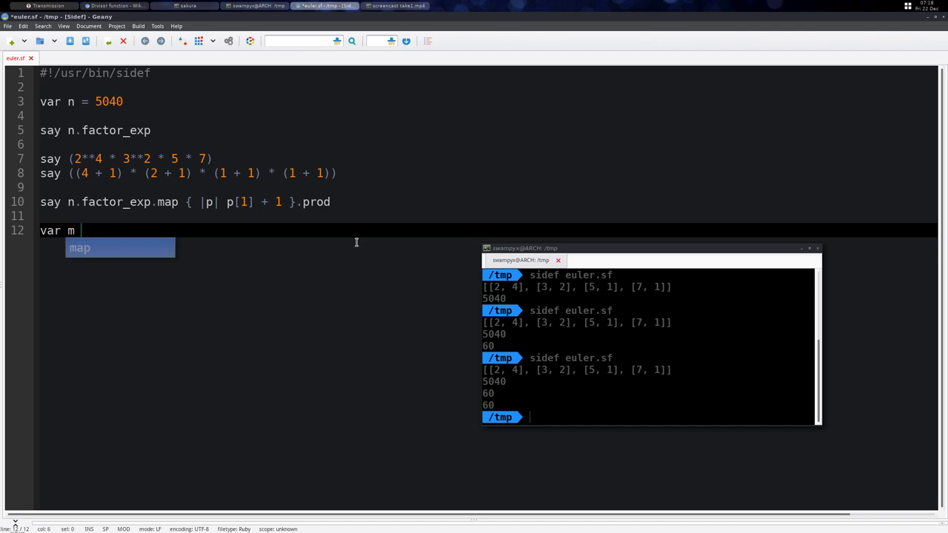
text( = 8)
key(BackSpace)
text(7)
key(Return)
key(Return)
key(Up)
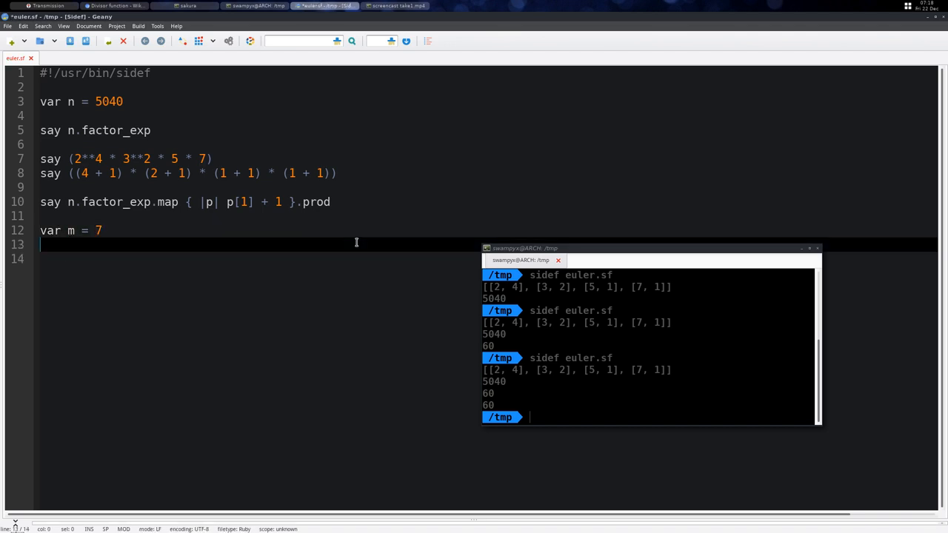
key(Delete)
key(ctrl+s)
text(say (1..m -> sum)
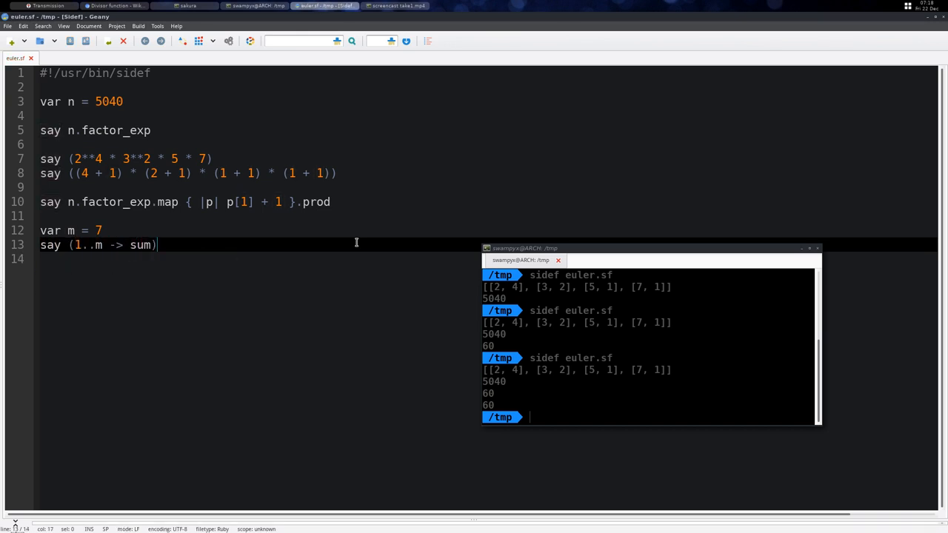
text())
key(ctrl+s)
click(638, 388)
key(Up)
key(Return)
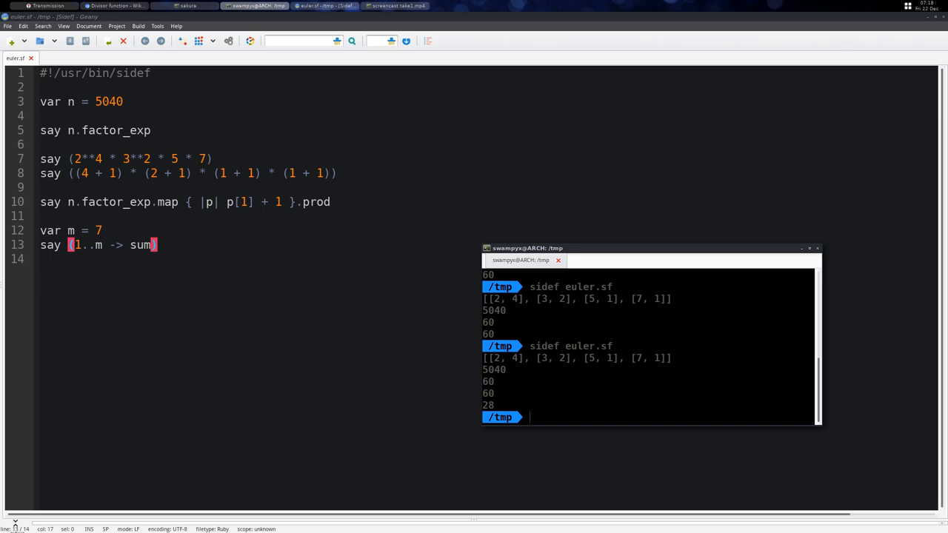
Add say (m * (m+1) / 2) and rerun, printing a second 28
click(279, 407)
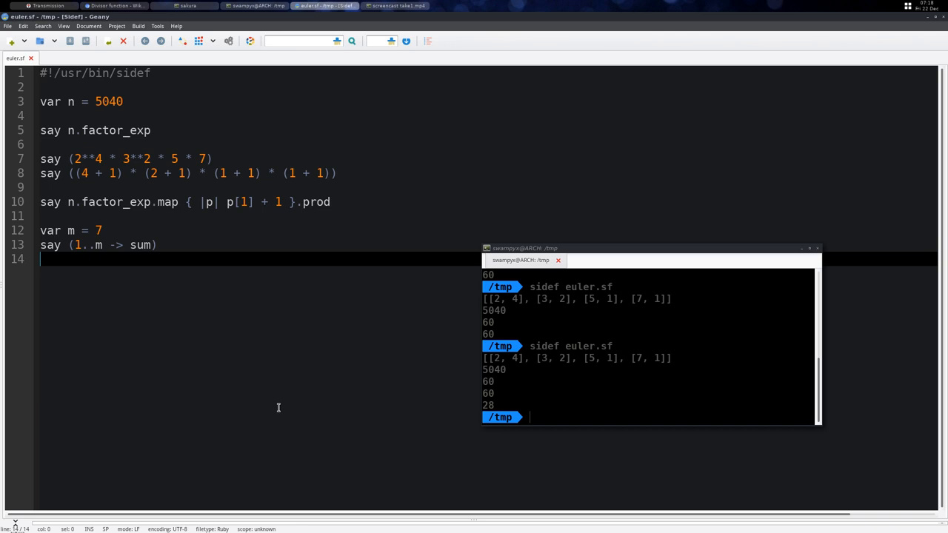
text(say ()
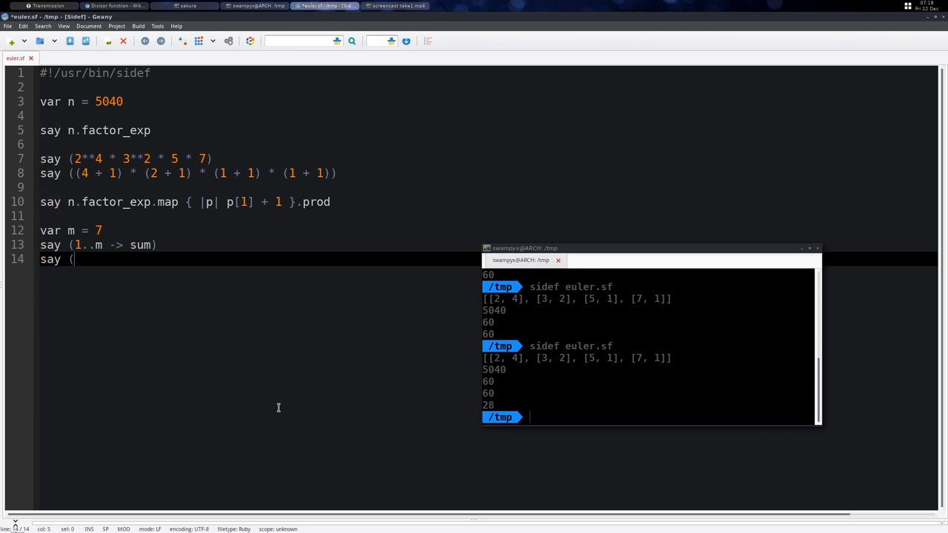
text(m * (m+1) / 2))
key(ctrl+s)
click(644, 374)
key(Up)
key(Return)
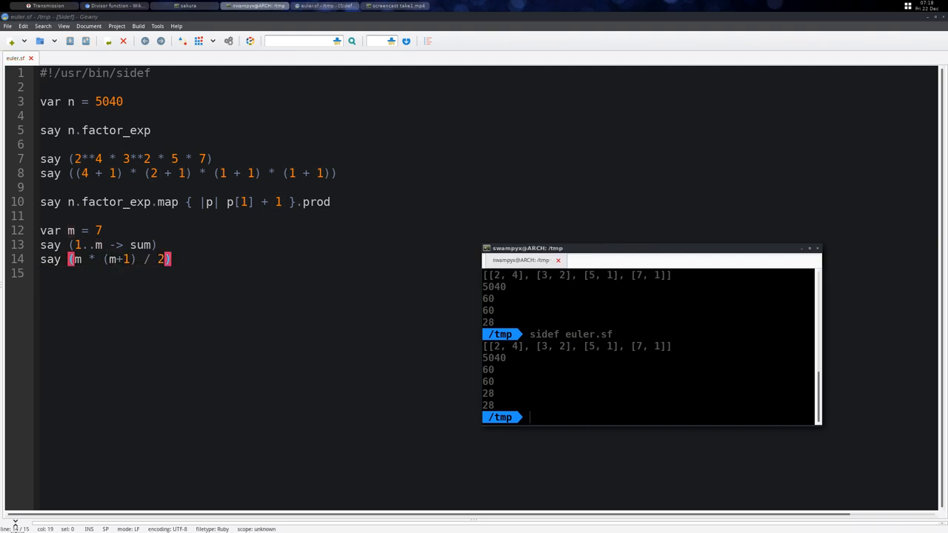
Add say polygonal(m, 3) on line 15 and save the script
triple_click(509, 406)
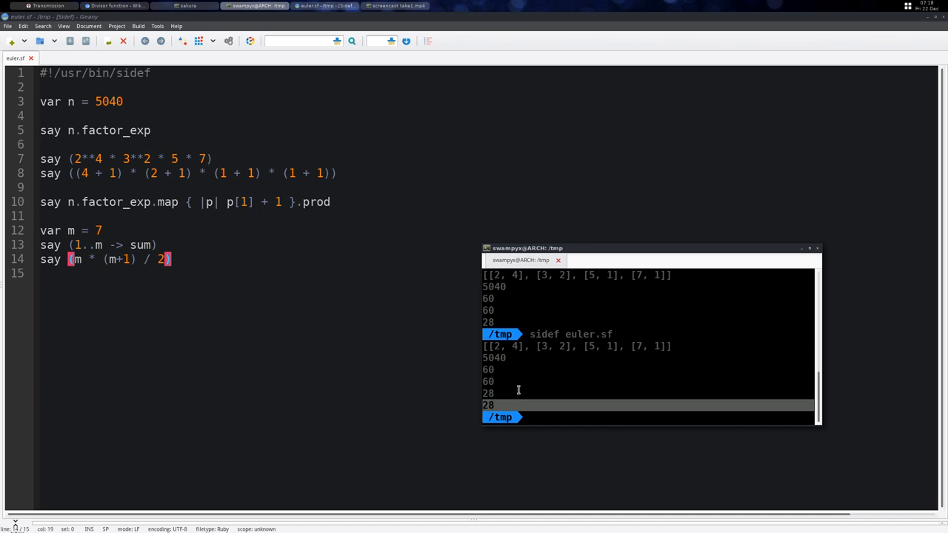
click(231, 319)
key(Down)
triple_click(179, 259)
click(180, 320)
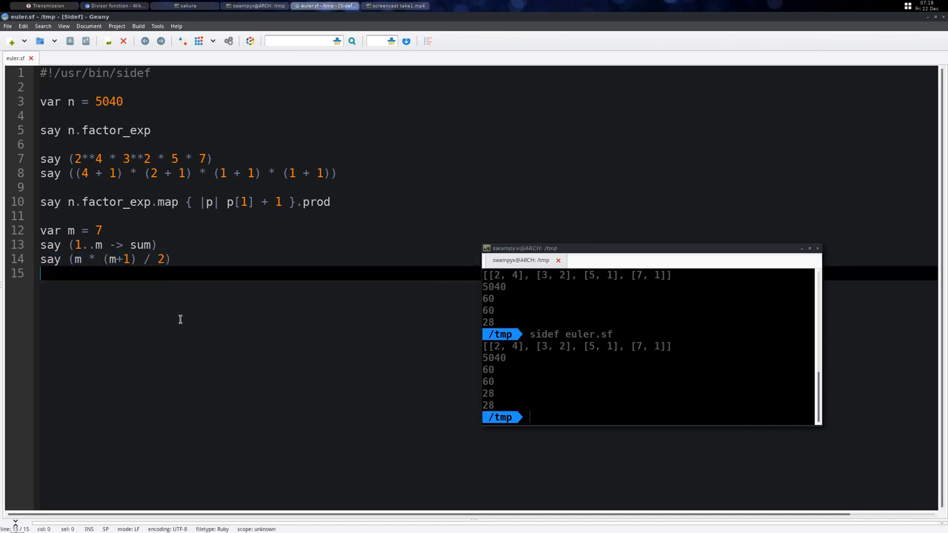
text(say polygonal(m)
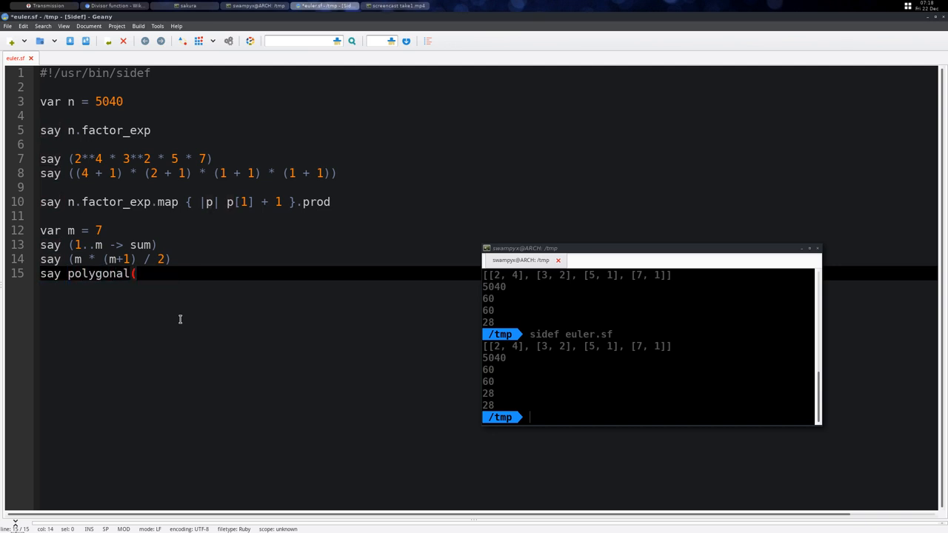
text(, 3))
key(ctrl+s)
key(Down)
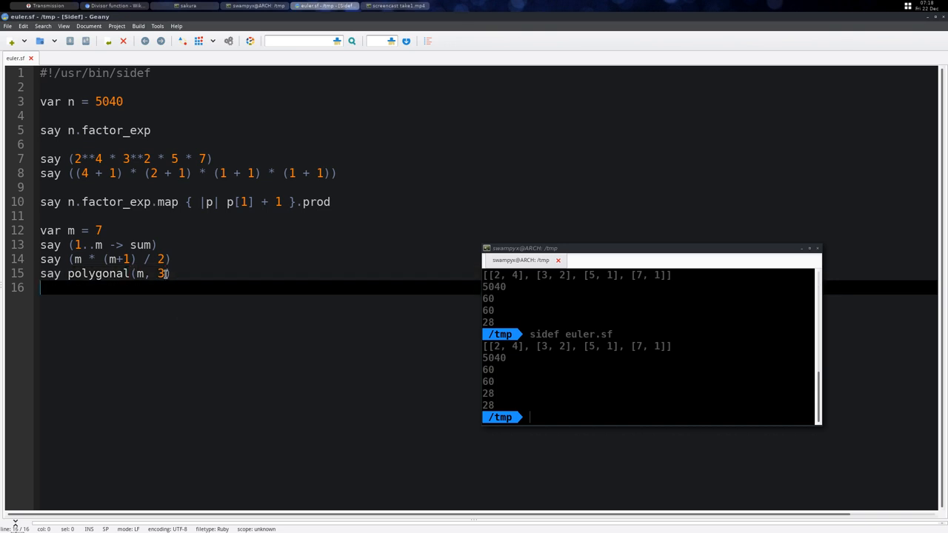
double_click(160, 274)
click(163, 300)
Rerun the script so polygonal(m, 3) prints a third 28
click(590, 356)
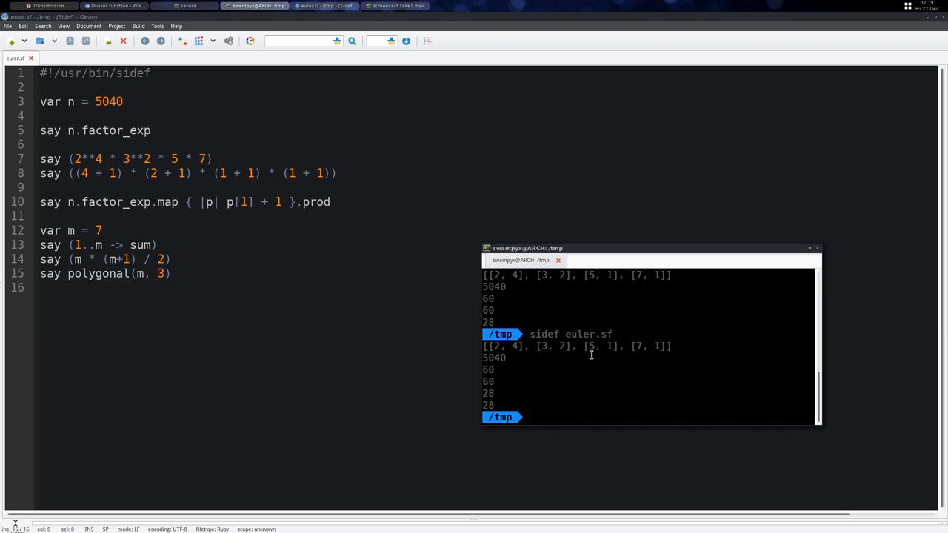
key(Up)
key(Return)
drag(172, 273, 66, 273)
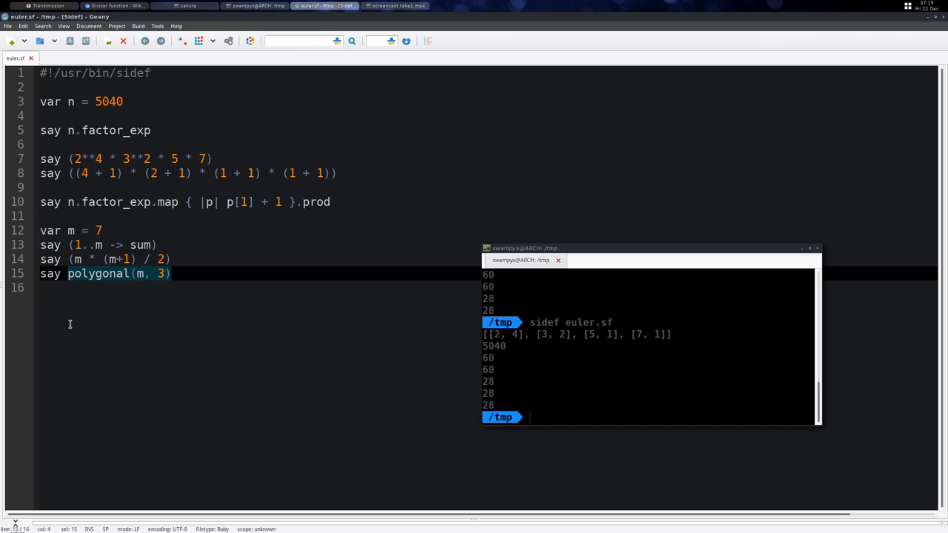
click(124, 308)
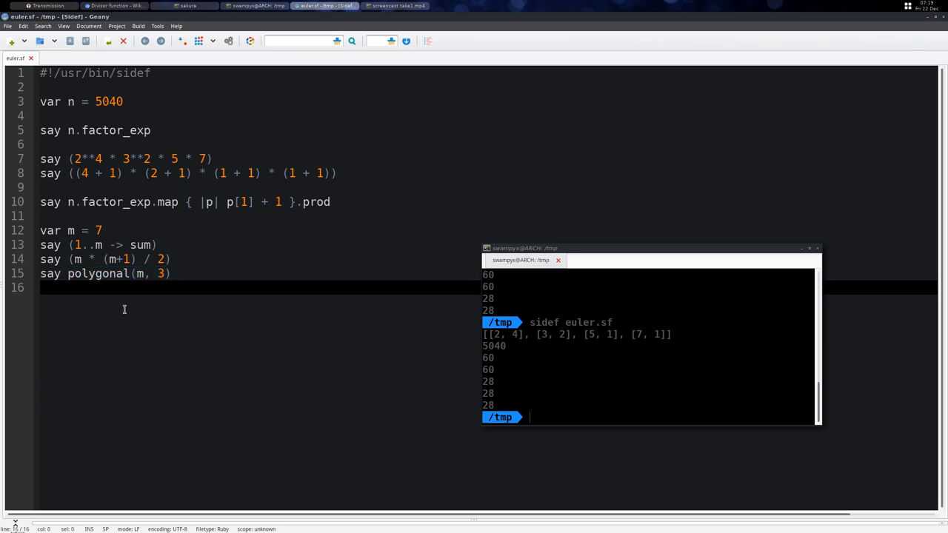
triple_click(488, 402)
drag(487, 402, 462, 382)
click(171, 338)
Select the experimental lines 3–16 of the script to replace them
drag(212, 273, 189, 392)
key(shift+Up)
key(shift+Up)
key(shift+Up)
key(shift+Up)
Rewrite the script around a first_by block searching over n, and save
key(shift+Down)
key(shift+Up)
key(shift+Up)
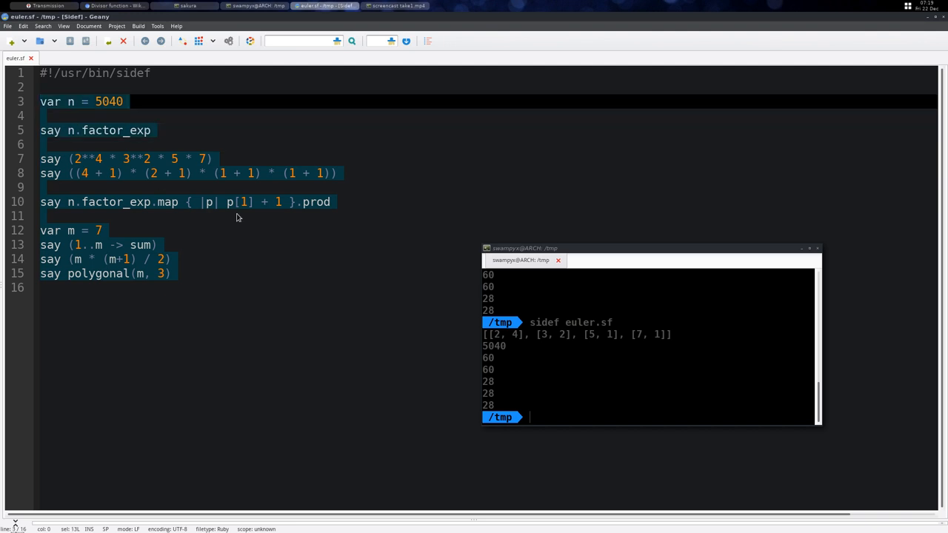
text(v)
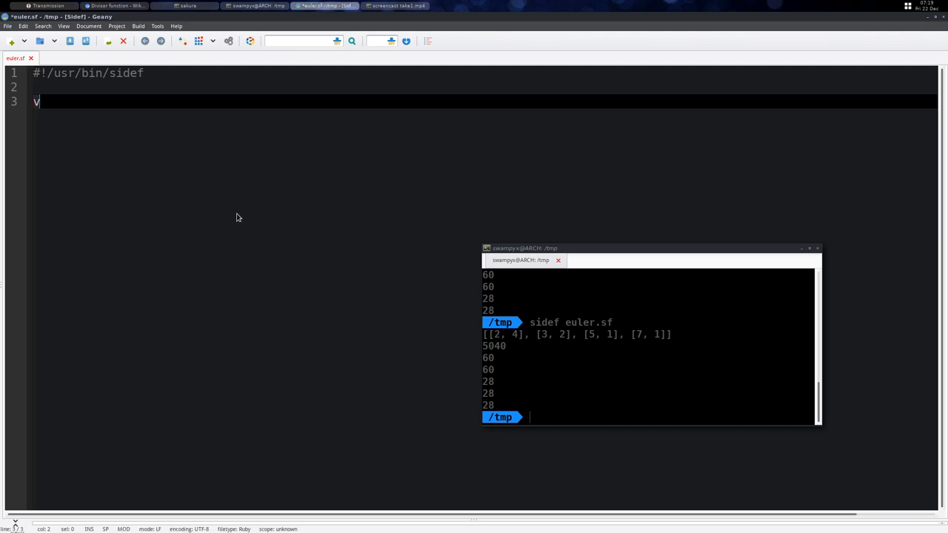
text(ar i = ()
text(^Inf -> )
text(first_)
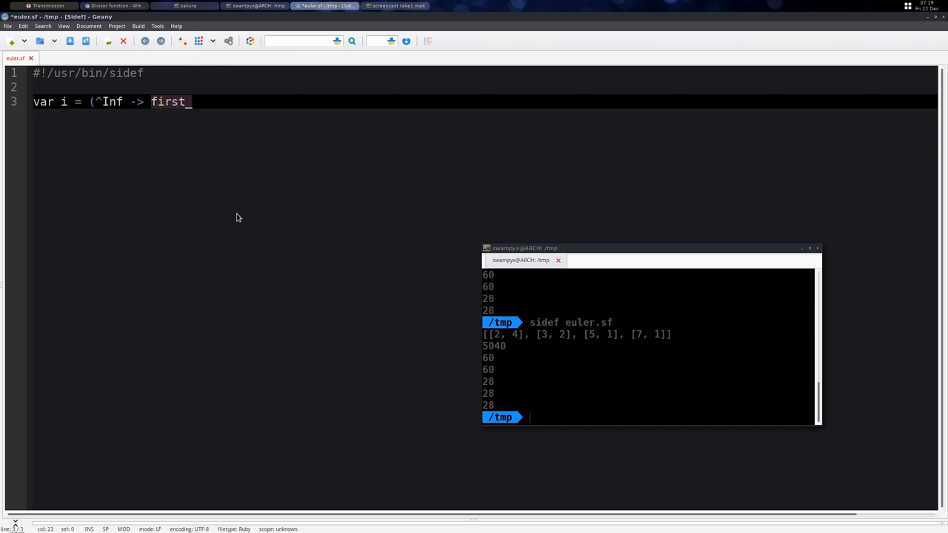
text(by { |n|)
key(Return)
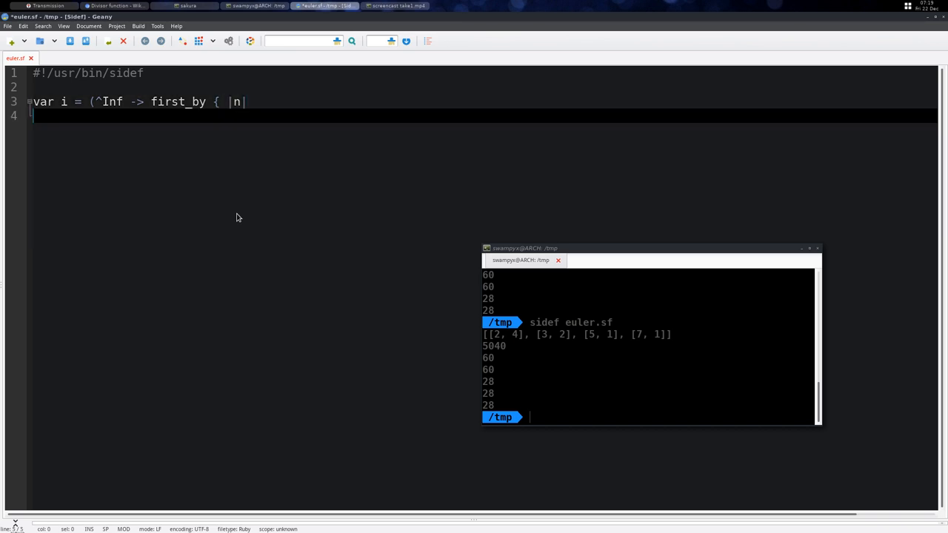
key(Return)
text(}))
key(Up)
text(polygonal(n, 3))
key(ctrl+s)
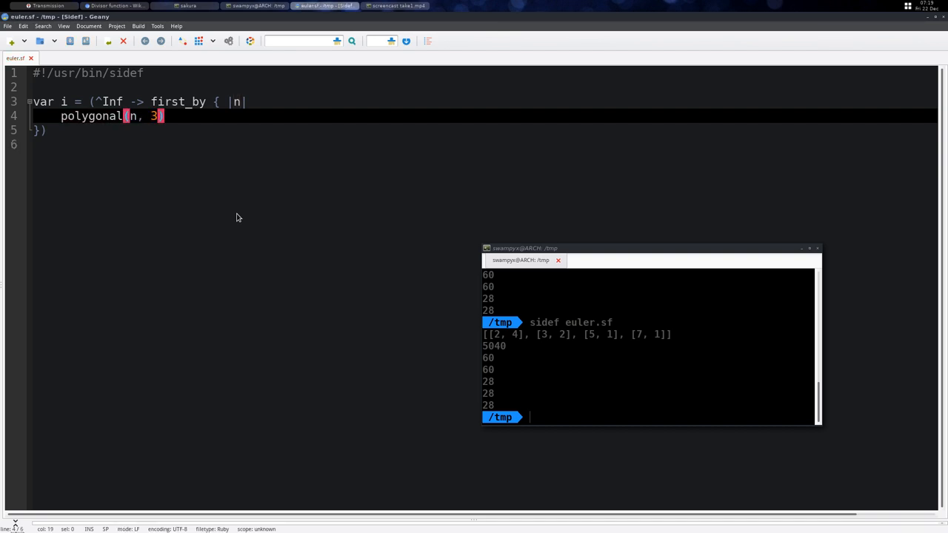
text(.)
key(Down)
key(Up)
key(Left)
key(ctrl+s)
Complete the condition polygonal(n, 3).factor_exp.map { |p| p[1] + 1 }.prod > 500 and start the say i output line
key(Right)
text(factor_)
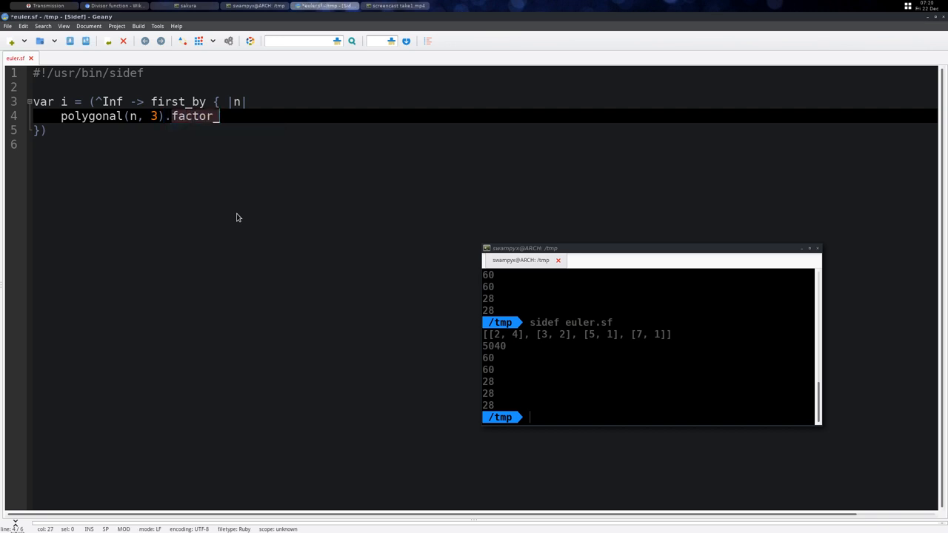
text(exp.map { |p| p(1])
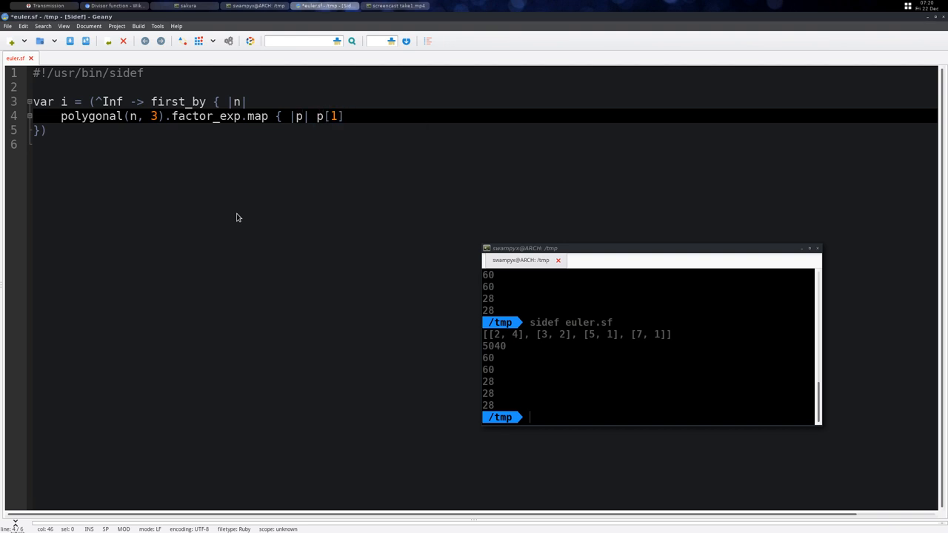
text( + 1})
text(}.prod)
key(Down)
key(Down)
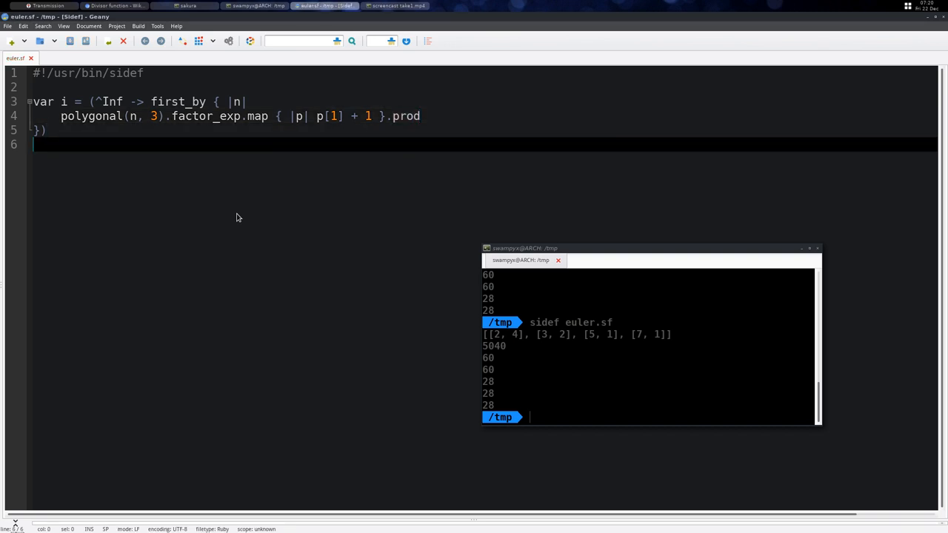
key(Up)
key(Up)
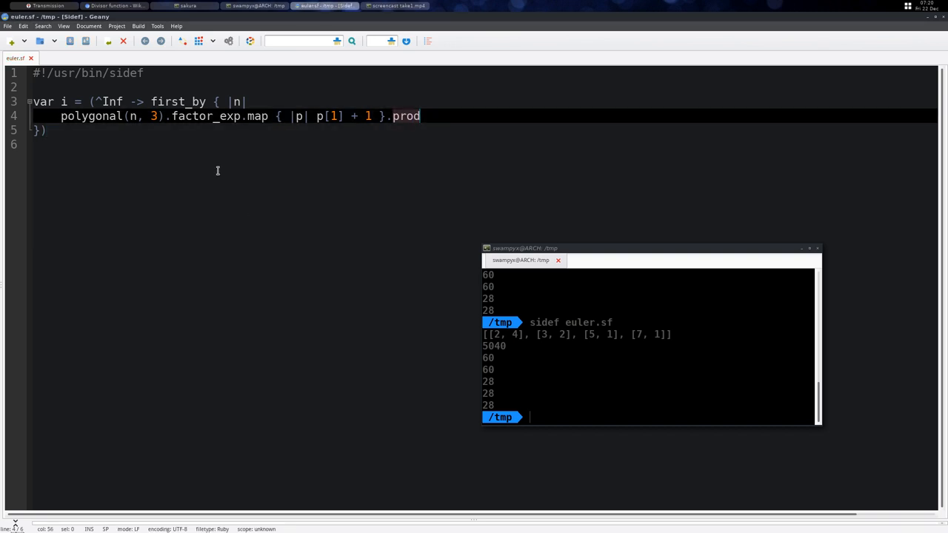
drag(53, 117, 473, 119)
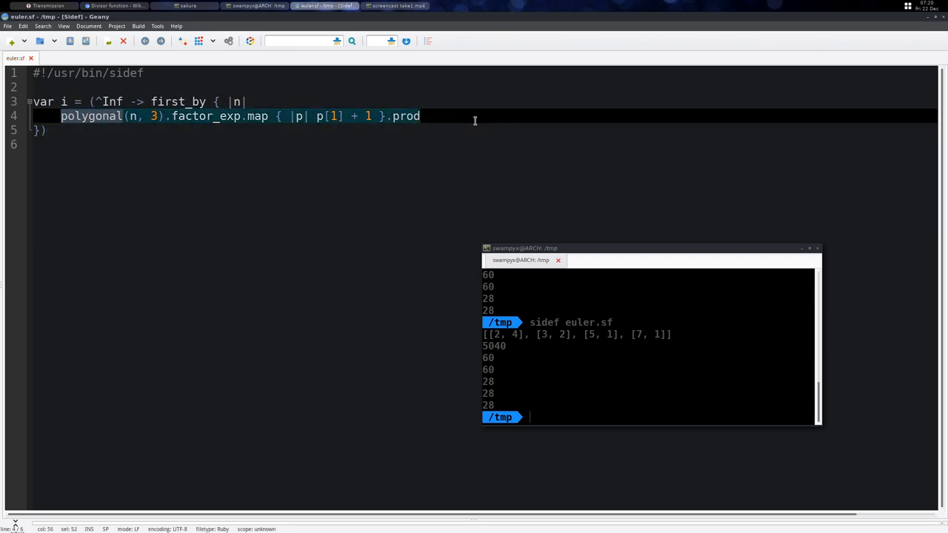
click(136, 117)
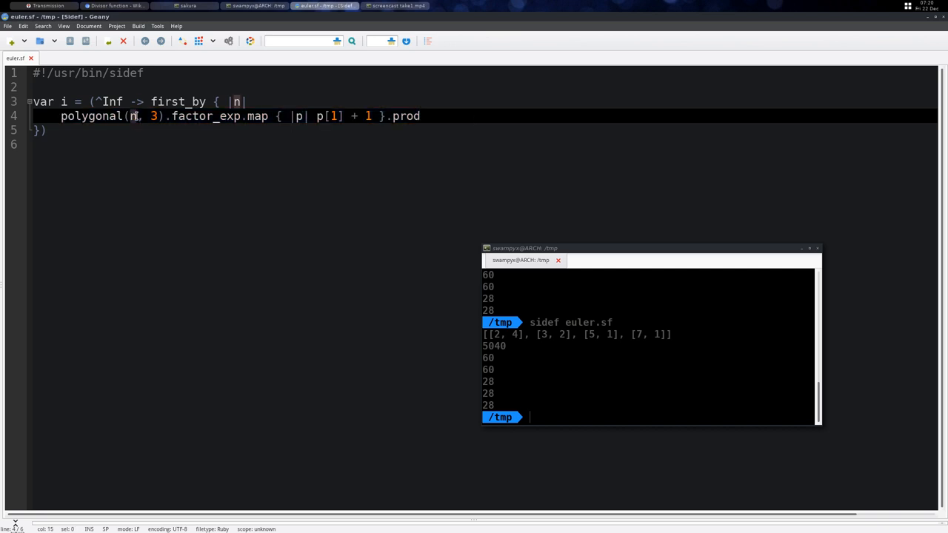
click(500, 119)
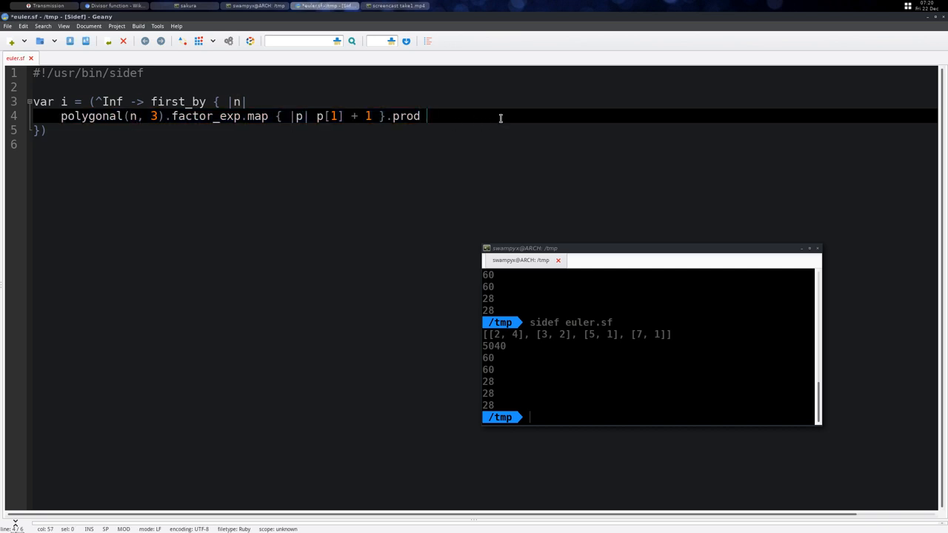
text(> 500)
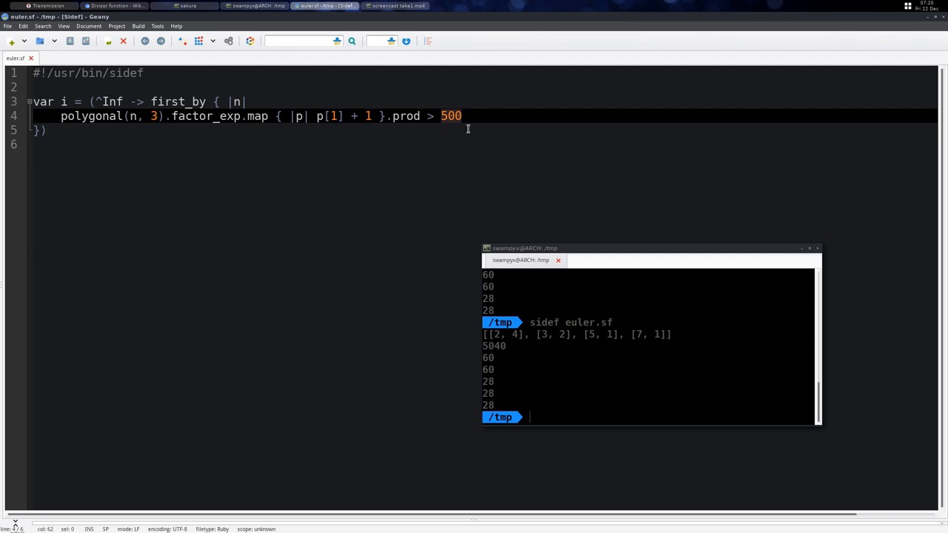
click(341, 163)
key(Return)
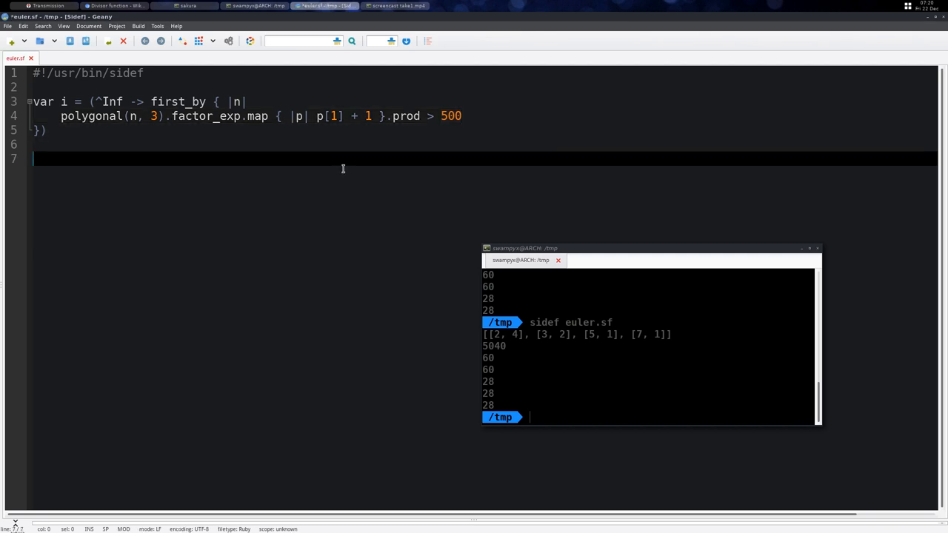
text(say i)
Add say polygonal(i, 3), save, and rerun to print 12375 and 76576500
key(Return)
text(say polygonal(i, 3))
key(ctrl+s)
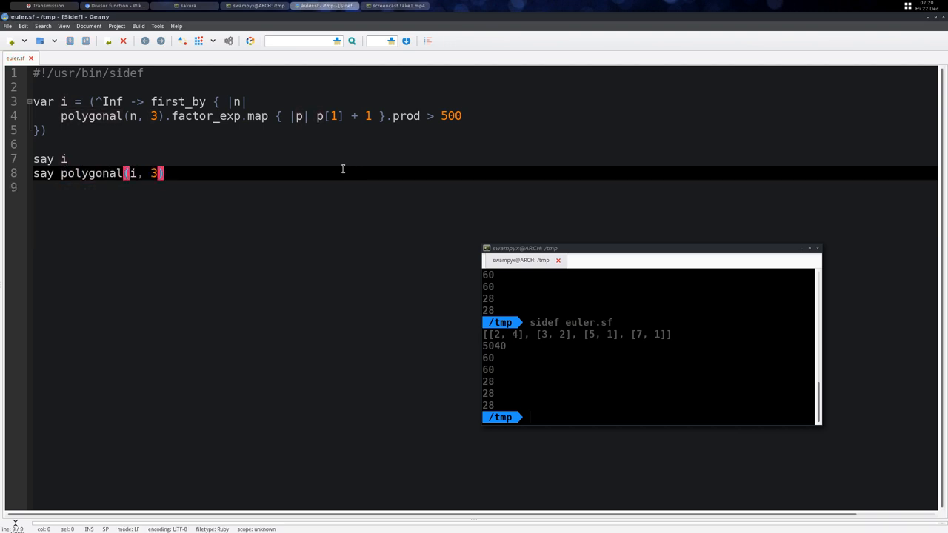
key(Down)
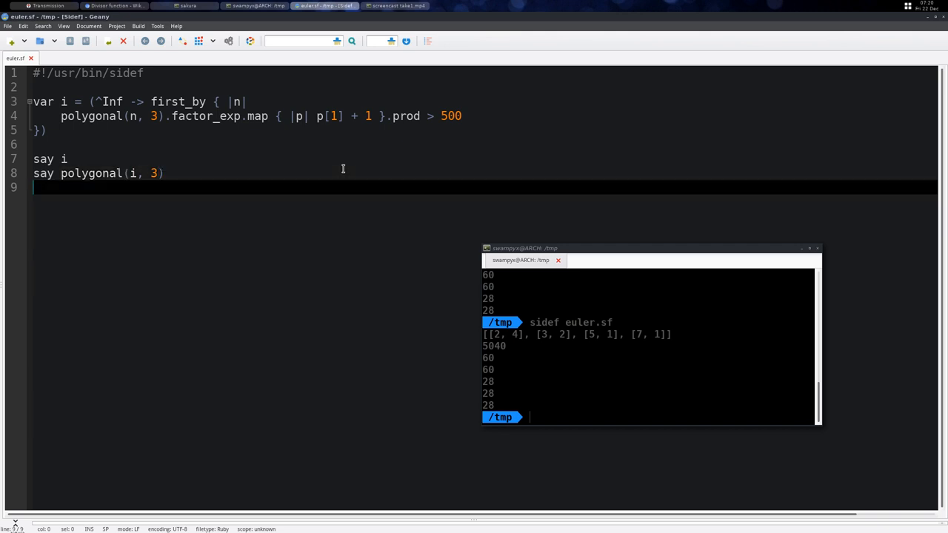
click(603, 309)
key(Up)
key(Return)
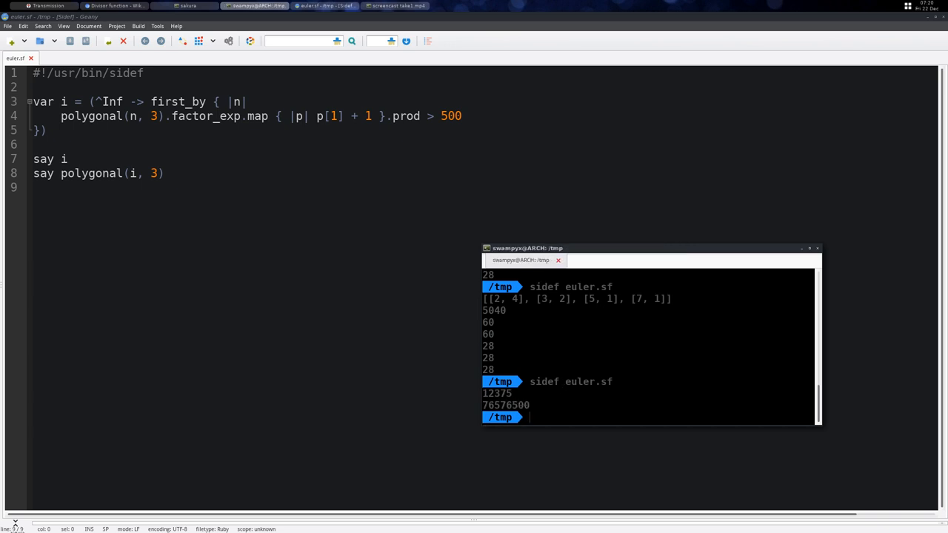
Show Project Euler Problem 12 in Chrome and compare its answer 76576500 with the terminal output
click(115, 6)
click(111, 19)
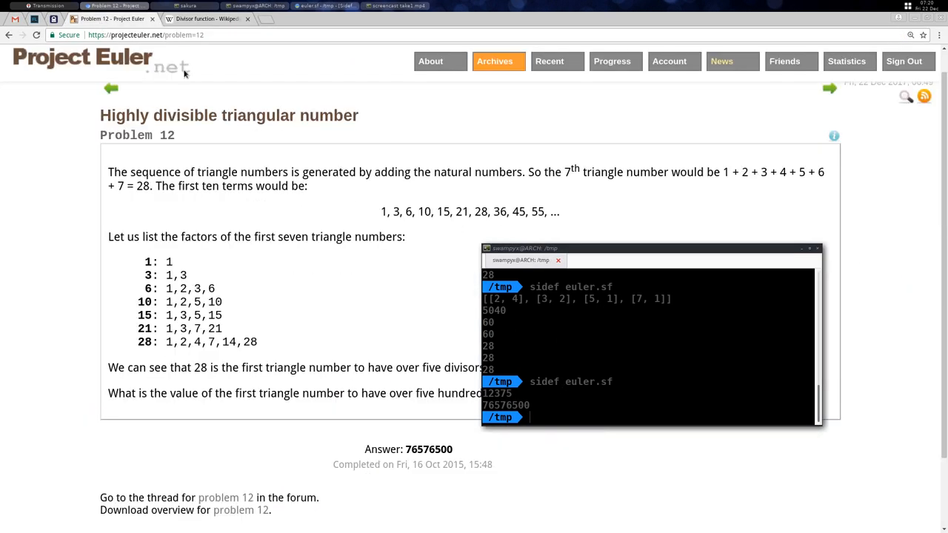
drag(652, 350, 699, 318)
scroll(437, 385, down, 3)
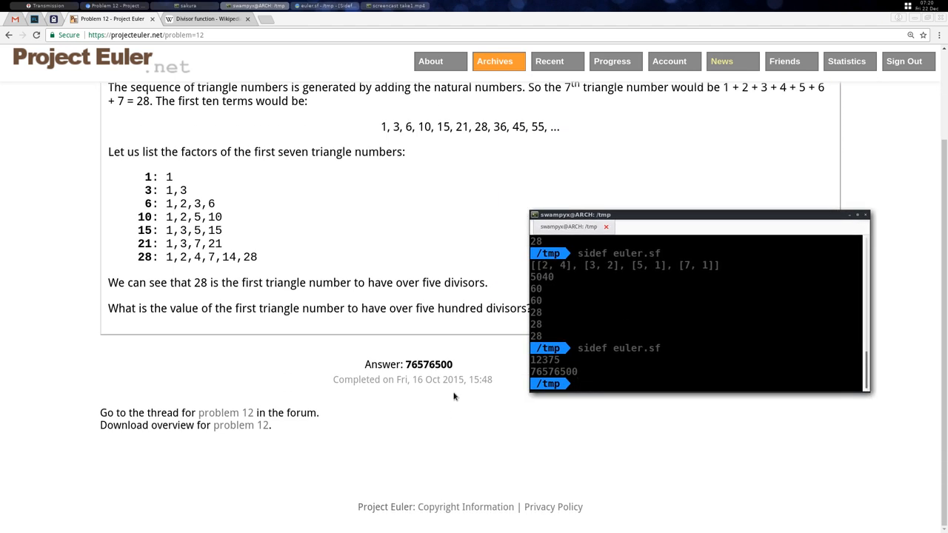
drag(618, 338, 629, 343)
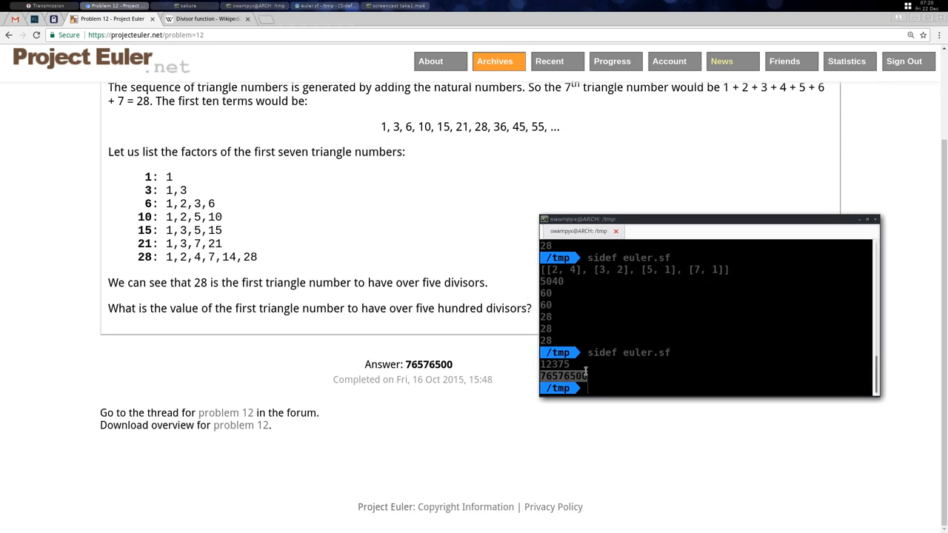
drag(540, 364, 585, 361)
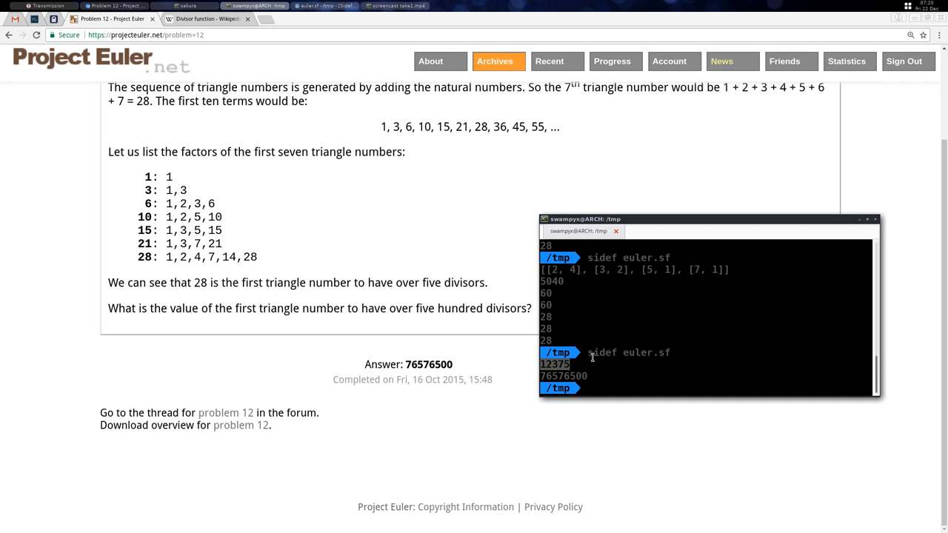
click(558, 364)
double_click(558, 364)
click(557, 377)
scroll(325, 242, up, 3)
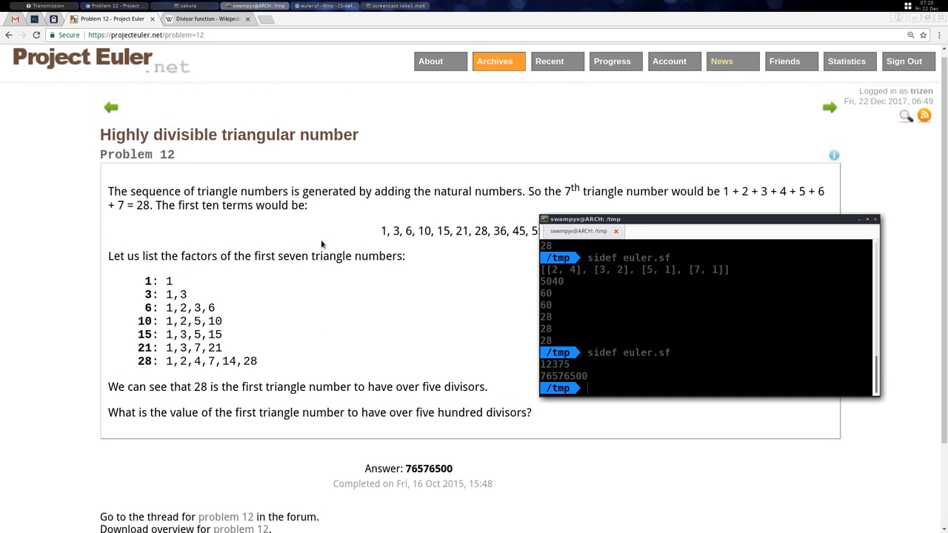
Return to Geany, enlarge the editor text and move the terminal aside to read the finished script
key(alt+Tab)
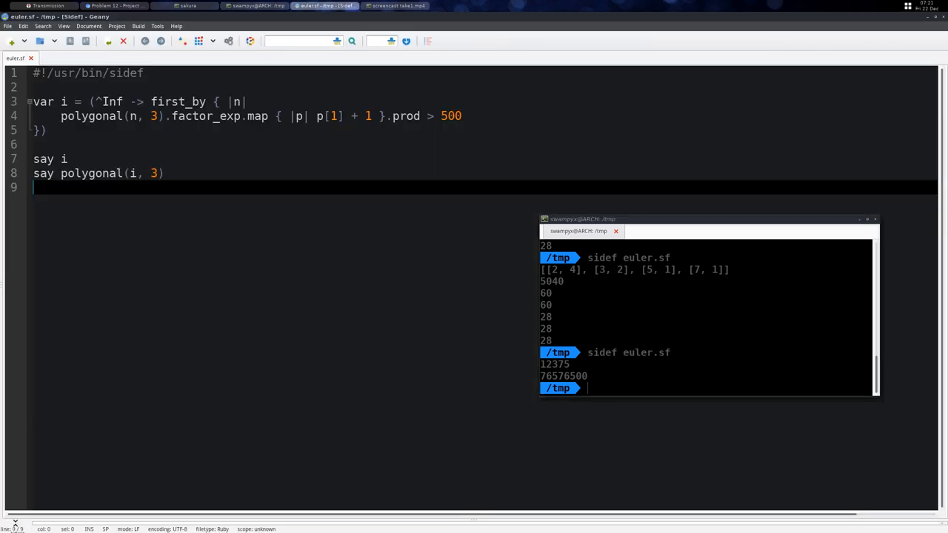
key(ctrl+plus)
key(ctrl+plus)
key(ctrl+plus)
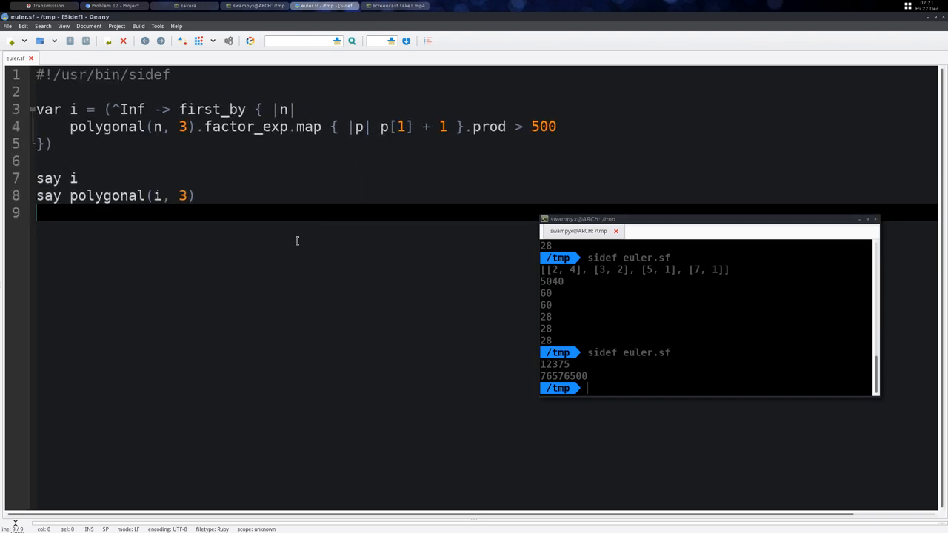
drag(704, 313, 677, 343)
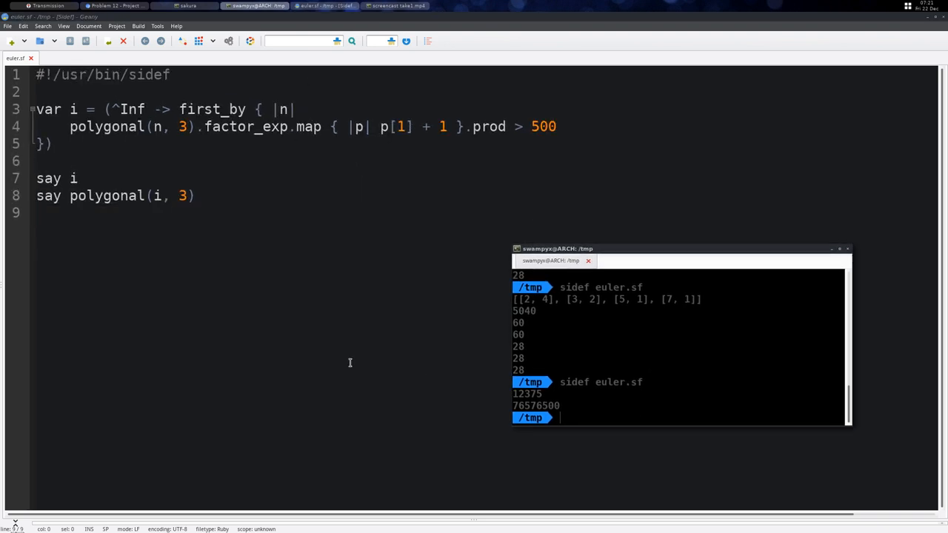
click(349, 362)
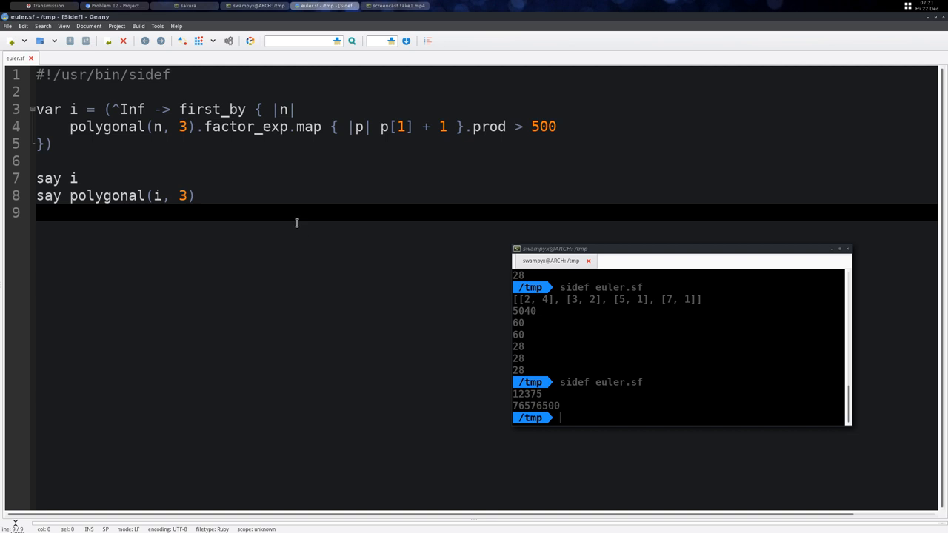
click(259, 144)
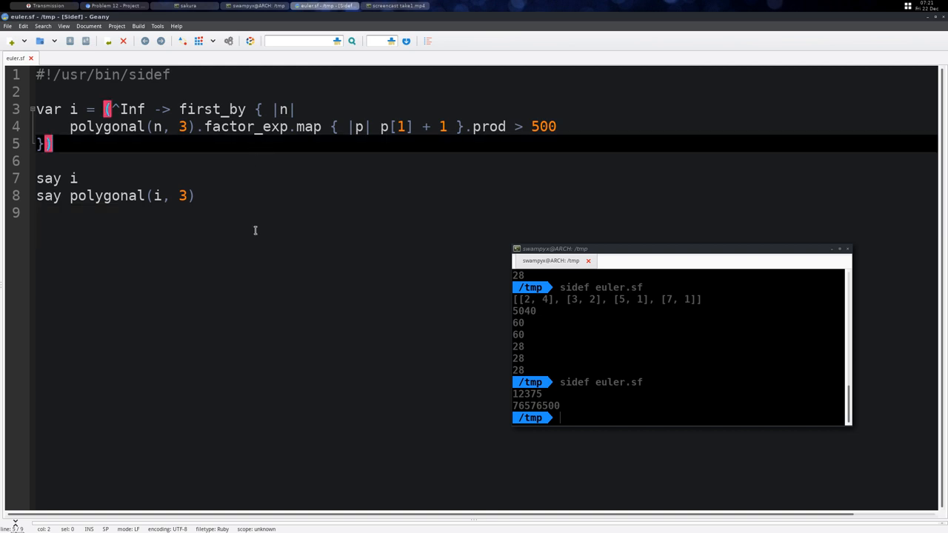
key(Down)
key(Down)
key(Down)
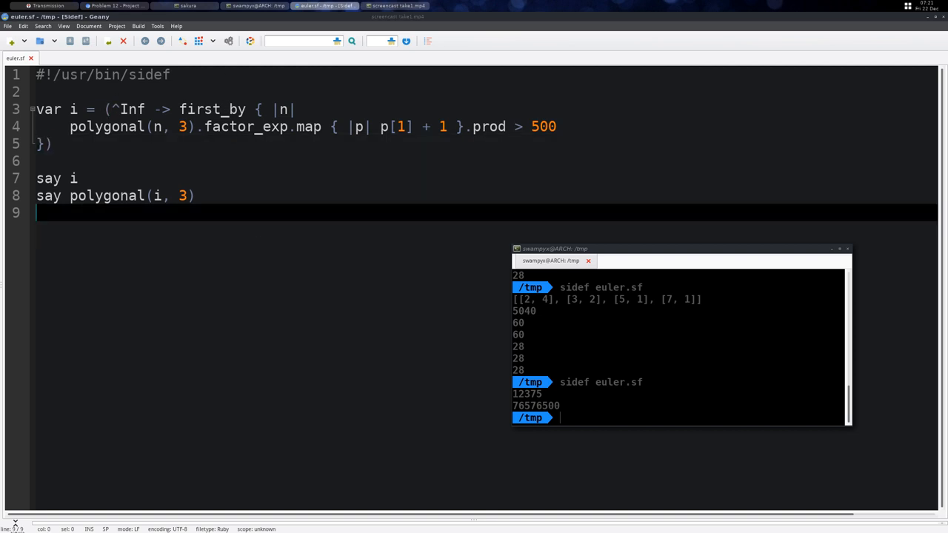